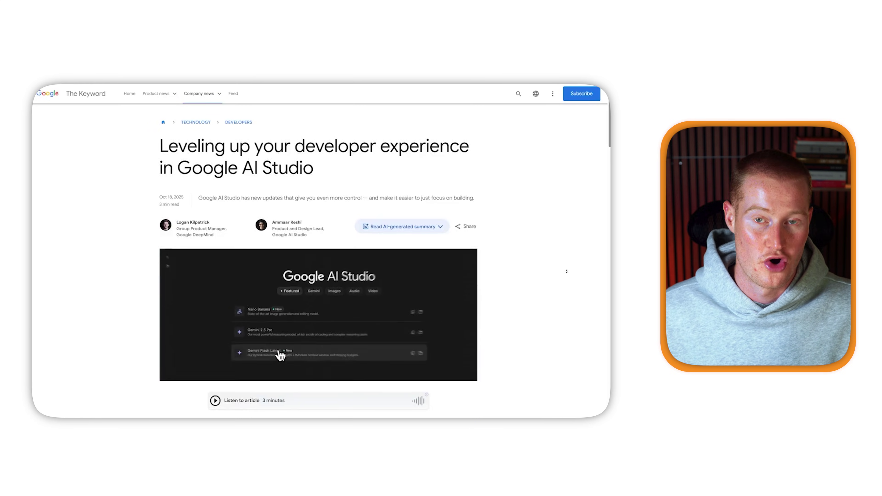
Step: Build the CreatorExpress thumbnail expression app in AI Studio from the typed description
scroll(567, 271, "down", 5)
scroll(568, 278, "down", 5)
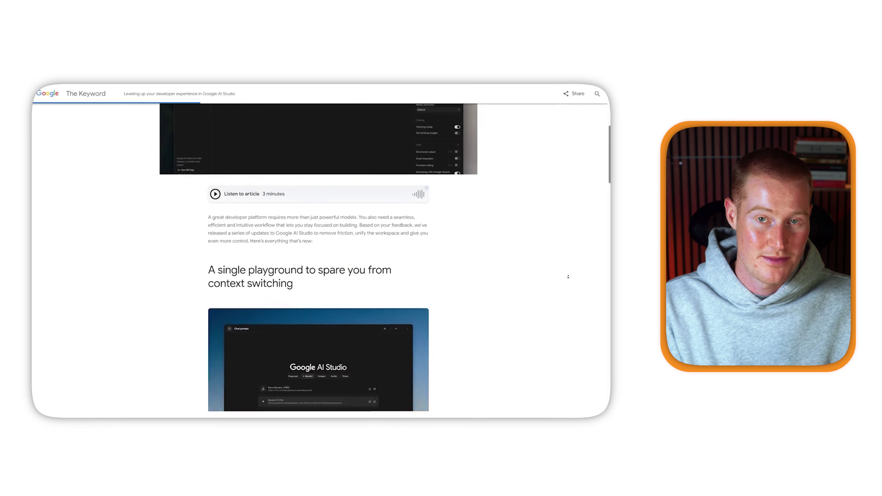
scroll(568, 276, "down", 4)
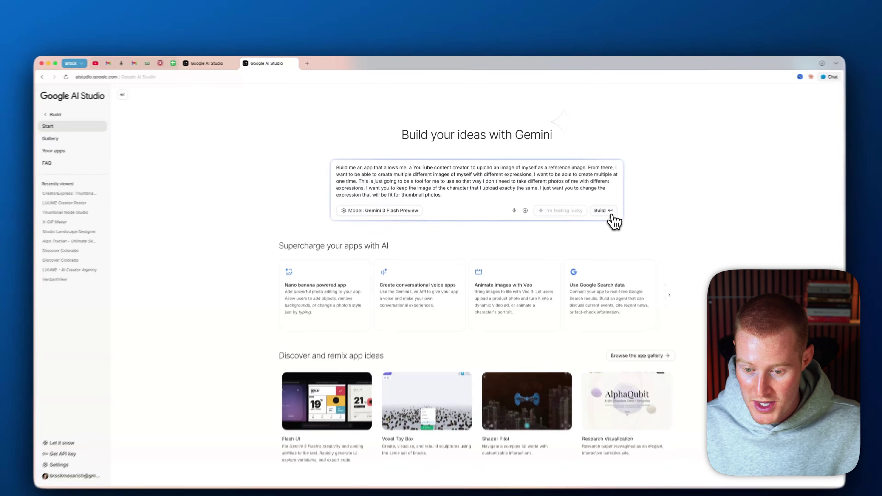
left_click(586, 193)
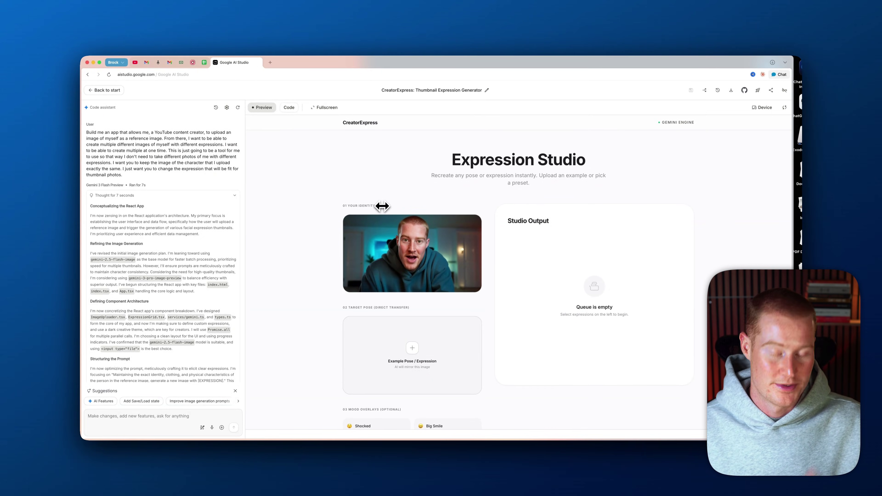
Step: Select the Shocked, Shushing and Money/Rich moods and generate 5 expression variants
scroll(385, 199, "down", 2)
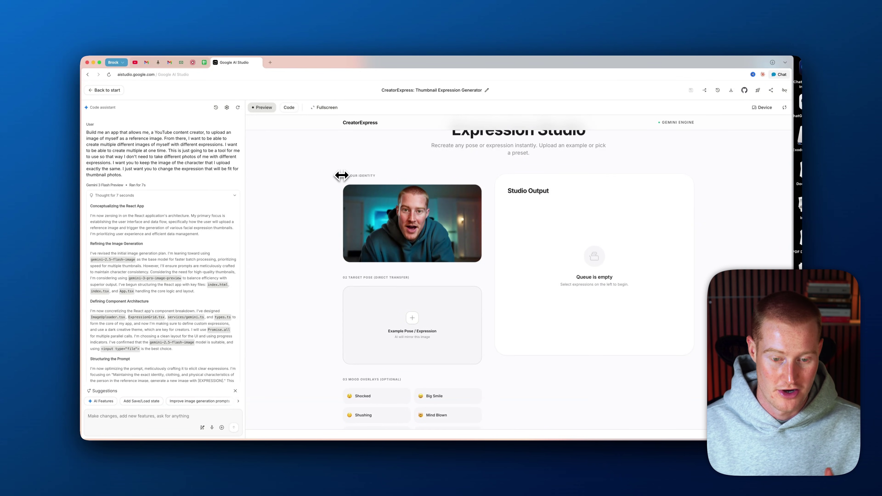
scroll(409, 310, "down", 1)
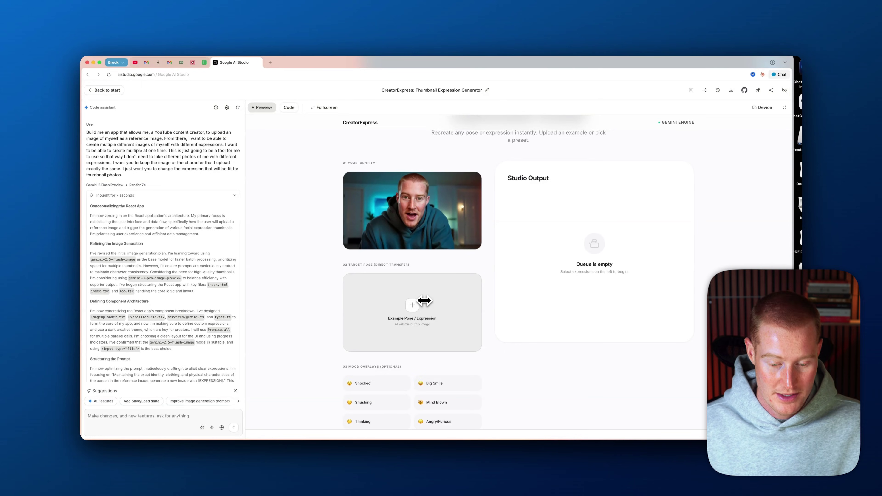
scroll(424, 301, "down", 5)
scroll(377, 300, "down", 3)
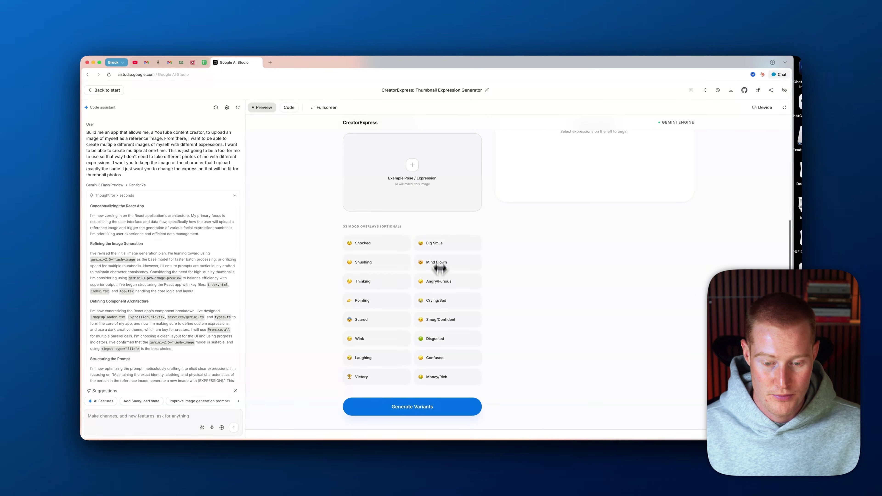
left_click(378, 244)
left_click(377, 263)
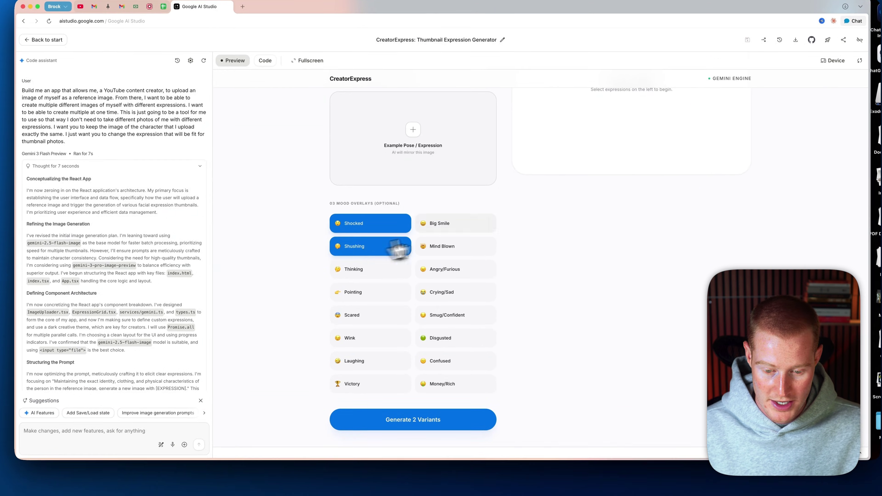
scroll(443, 351, "down", 1)
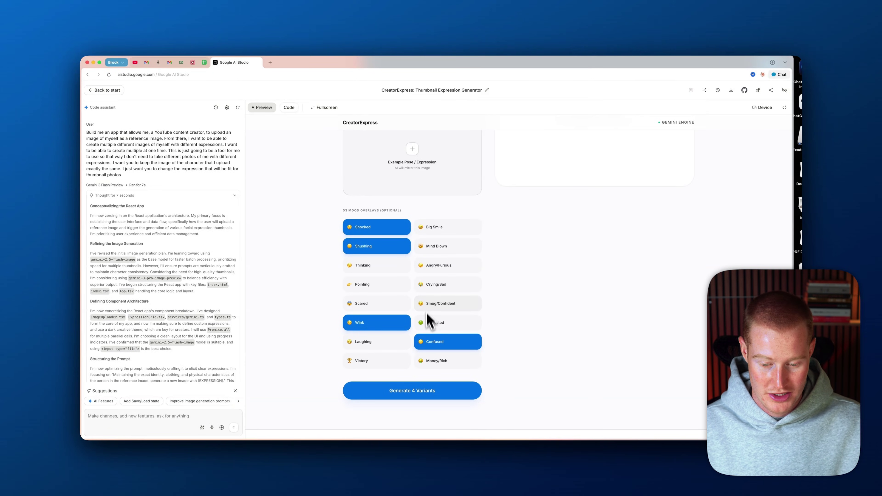
left_click(434, 362)
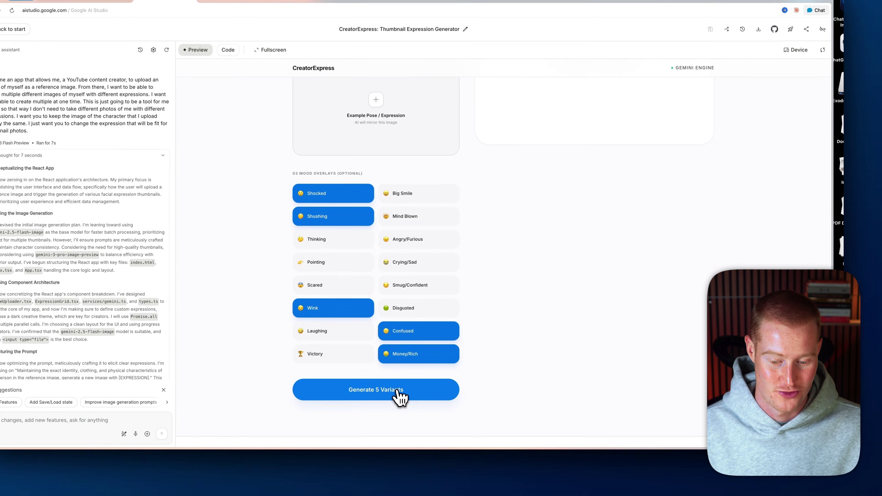
left_click(399, 396)
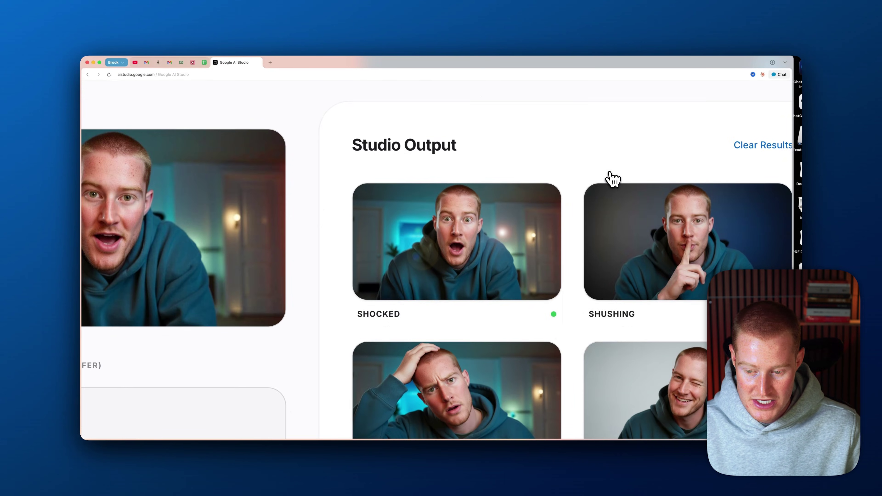
Step: Download the Shushing expression image
scroll(569, 166, "down", 6)
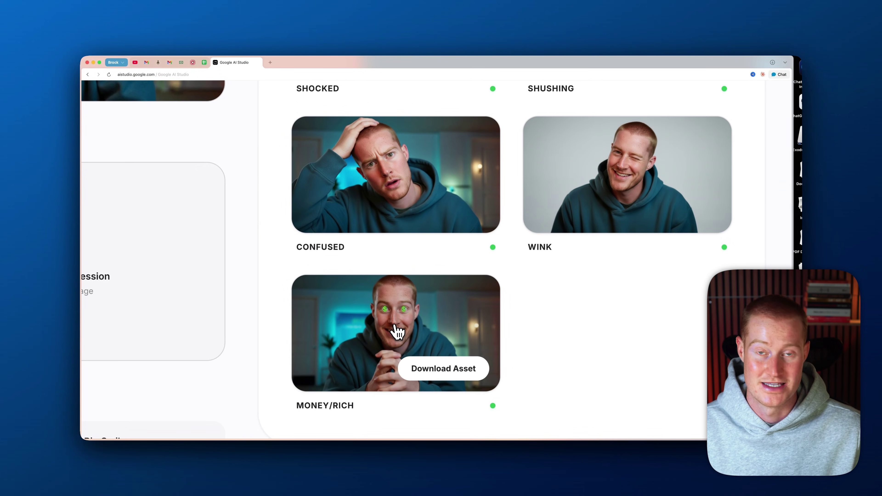
scroll(400, 328, "up", 7)
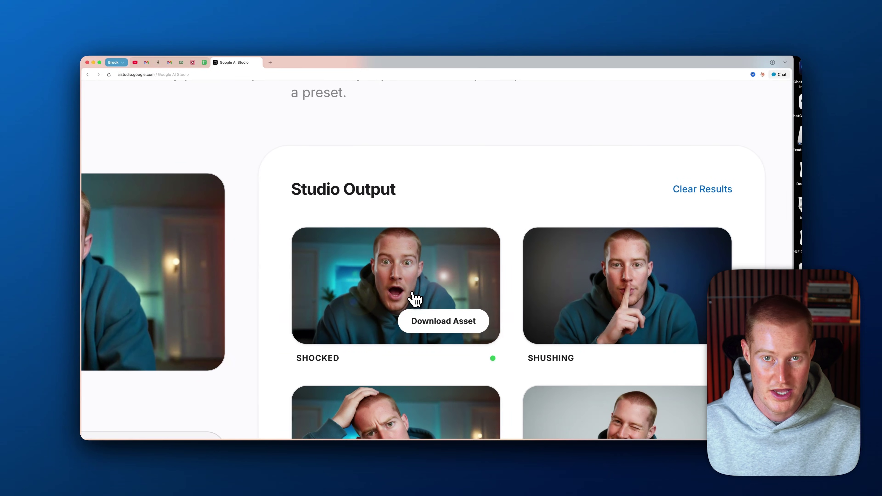
left_click(676, 321)
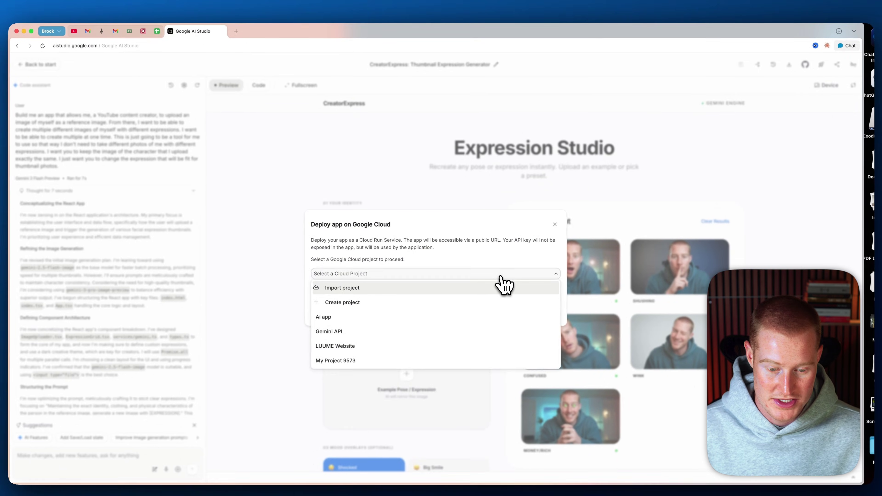
left_click(401, 239)
left_click(413, 205)
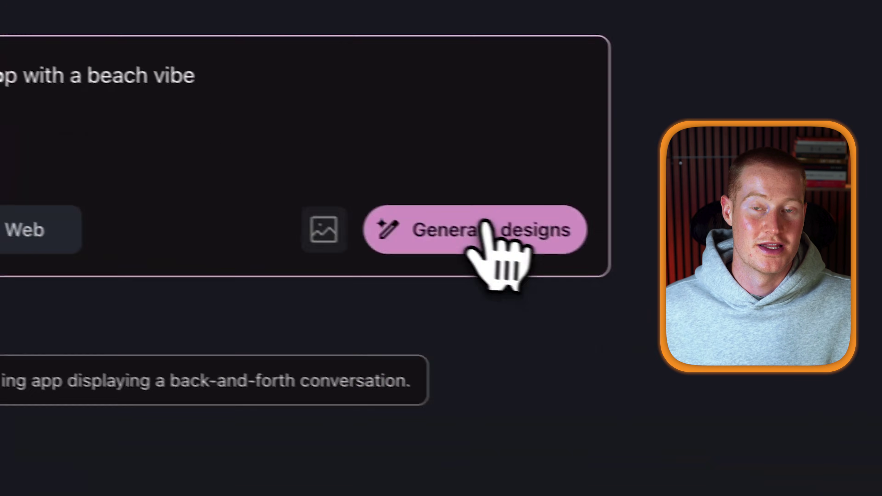
Step: Generate the mobile beach music app designs and switch the theme font to Inter
left_click(868, 309)
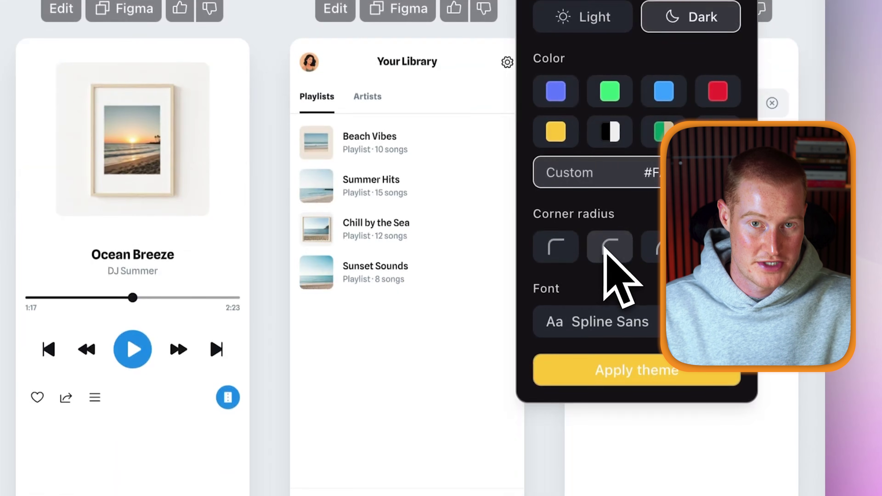
left_click(611, 466)
left_click(578, 226)
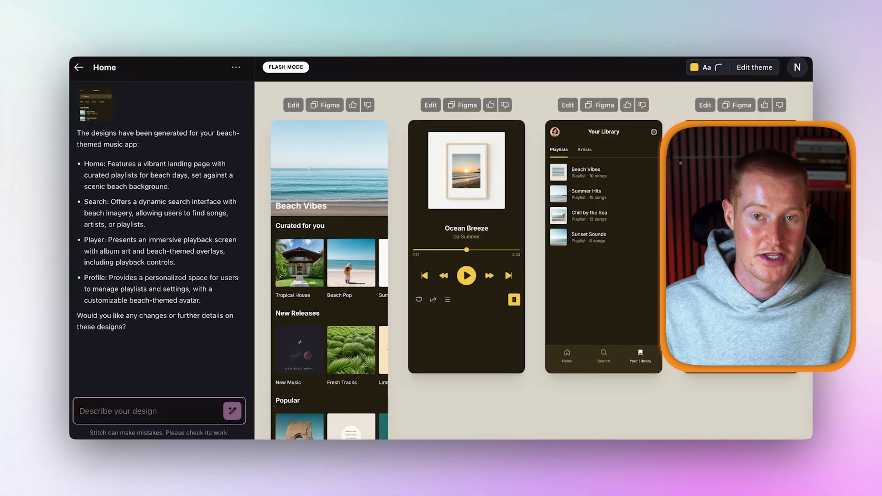
Step: Ask for 'add a search function to the home screen', then copy the design to Figma
type("add a sea")
type("rch function to the home screen")
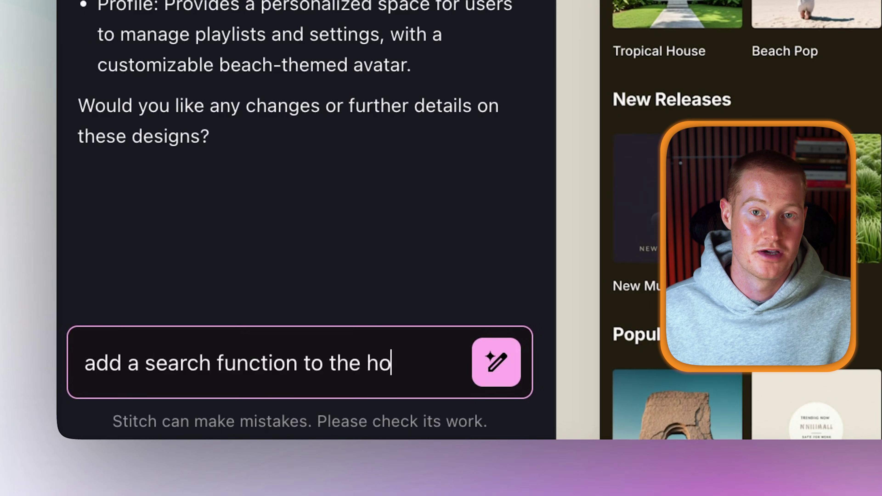
left_click(496, 358)
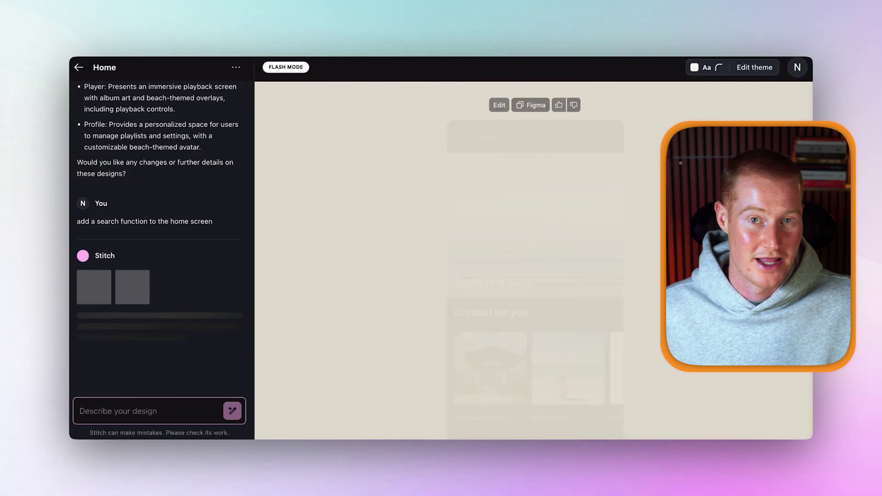
left_click(467, 132)
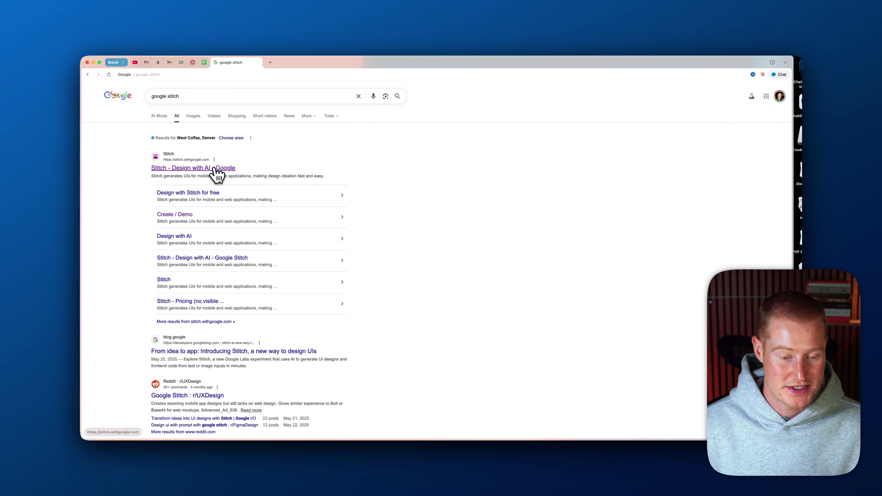
Step: Open the 'Stitch - Design with AI - Google' result from the search page
left_click(195, 170)
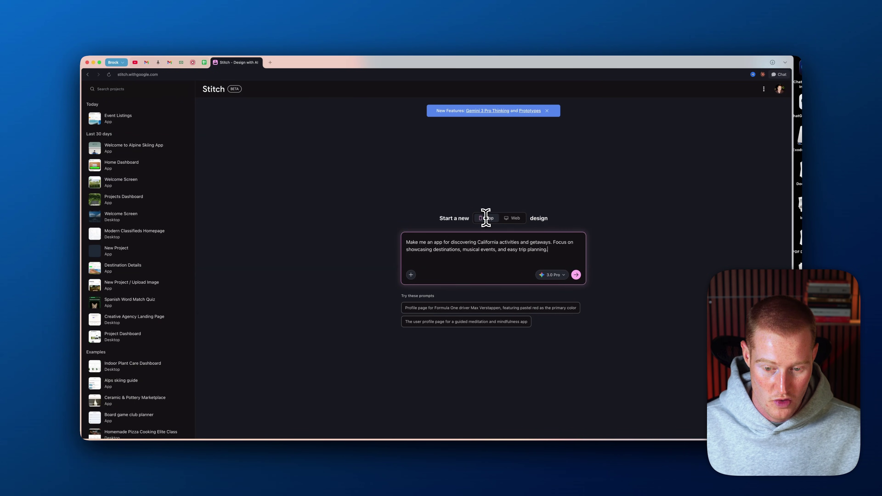
Step: Keep the 3.0 Pro model and generate the California activities app screens
left_click(552, 275)
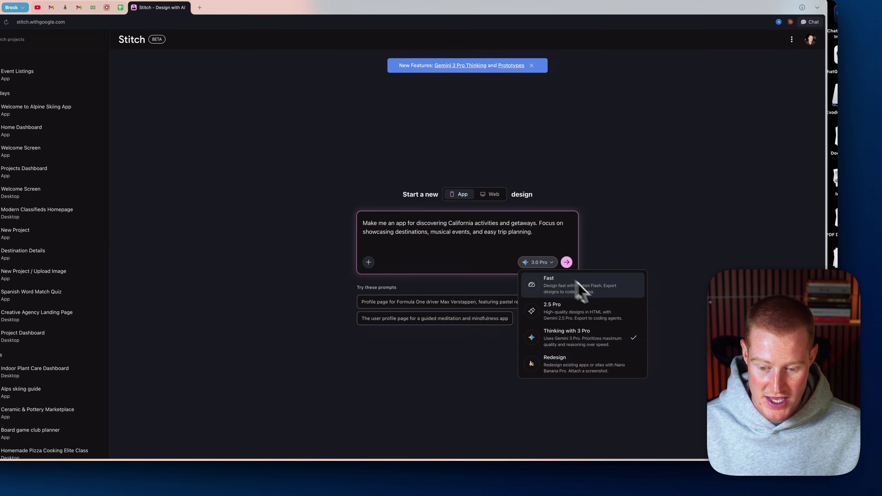
left_click(559, 232)
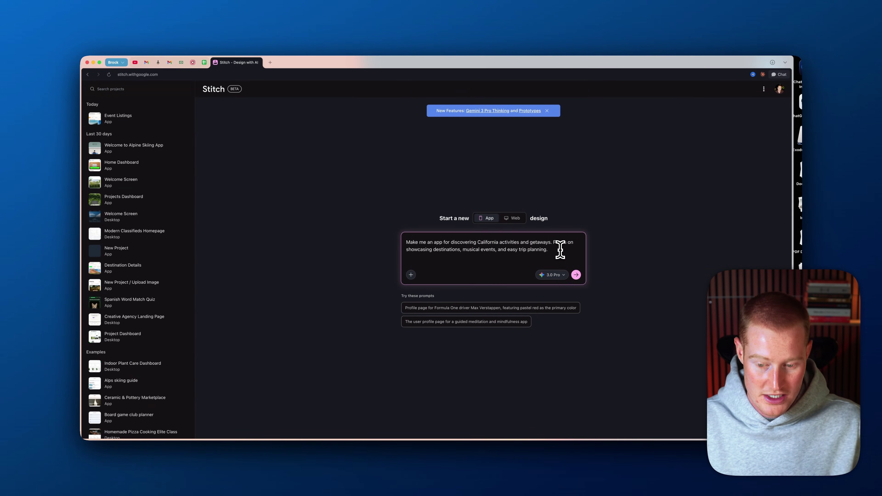
left_click(576, 274)
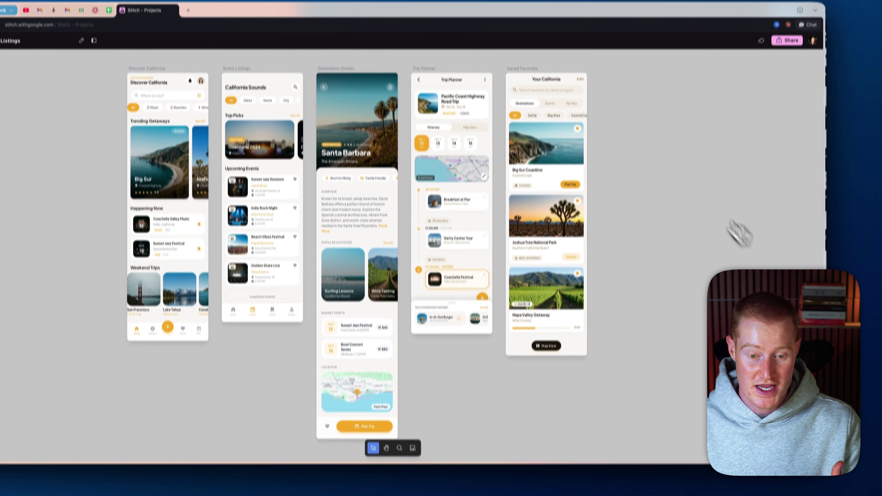
left_click(524, 173)
left_click(142, 223)
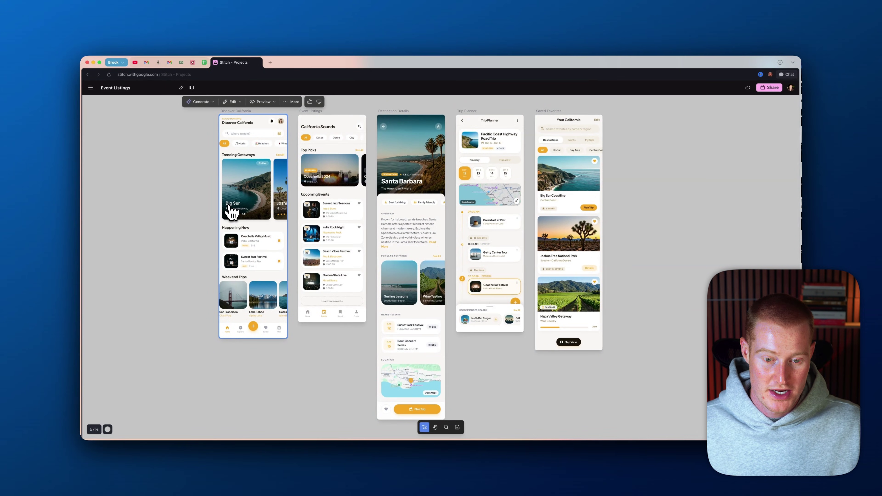
left_click(200, 204)
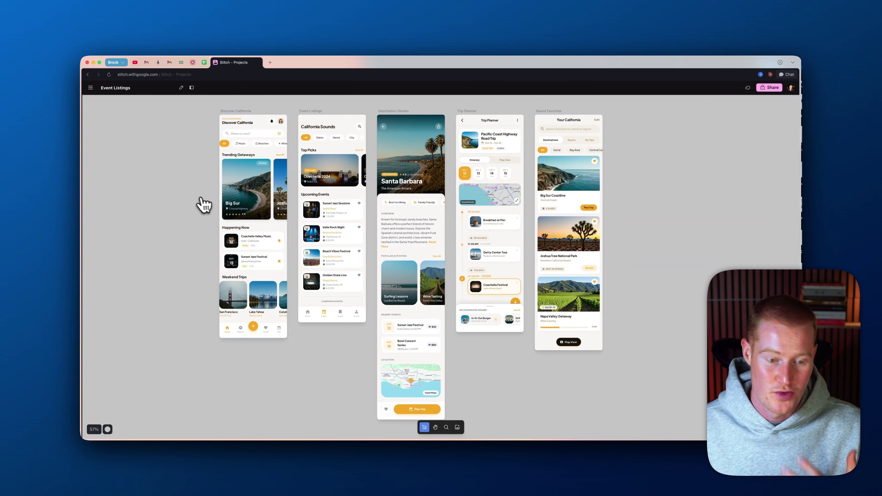
scroll(296, 173, "up", 5)
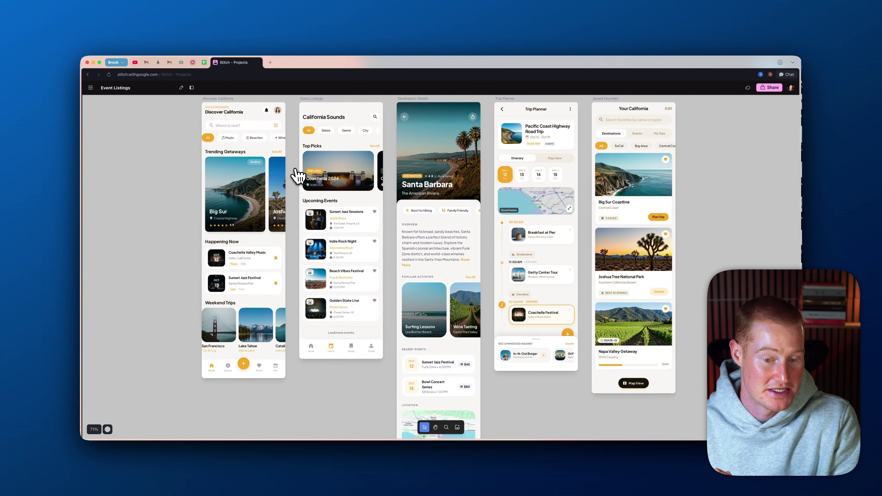
scroll(216, 197, "down", 4)
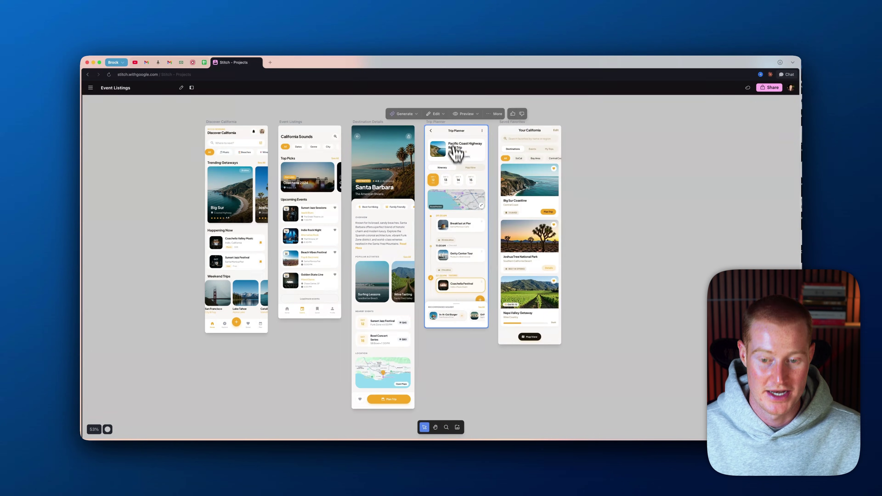
left_click(253, 143)
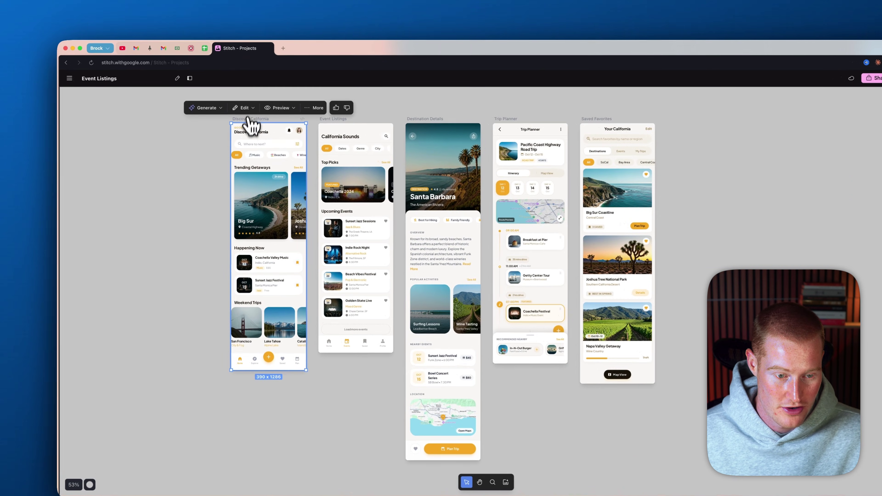
left_click(230, 110)
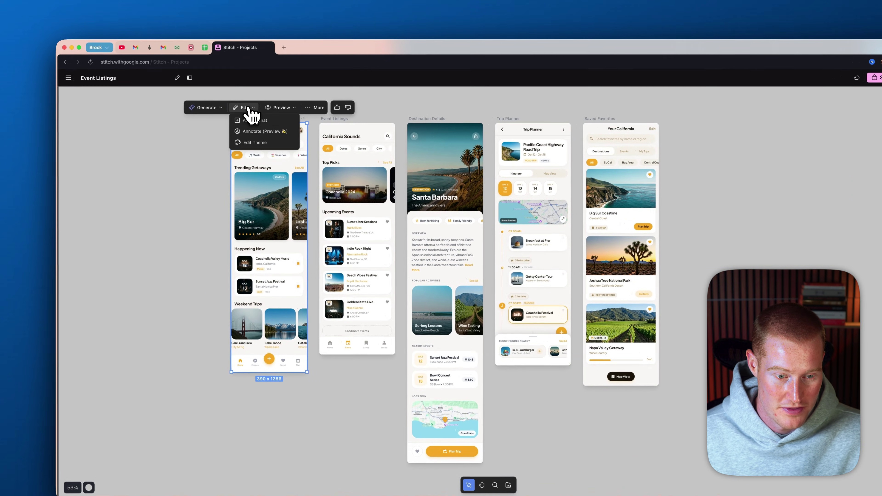
left_click(252, 119)
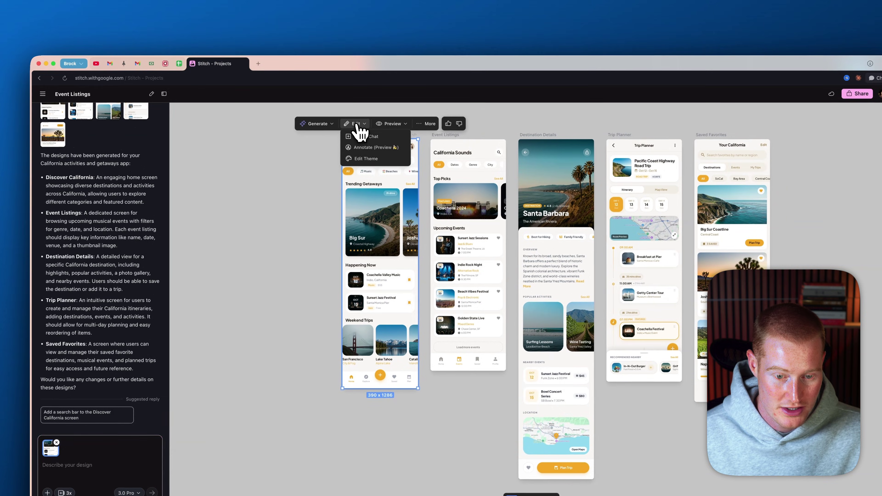
left_click(363, 147)
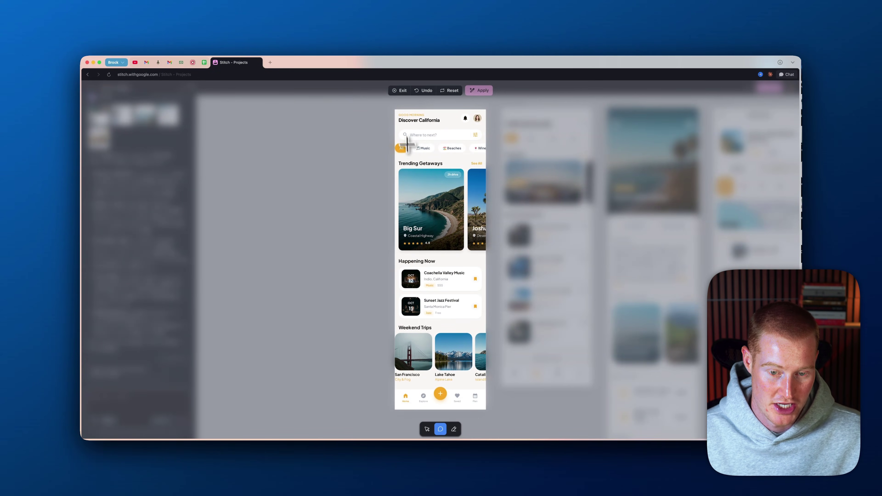
left_click(407, 141)
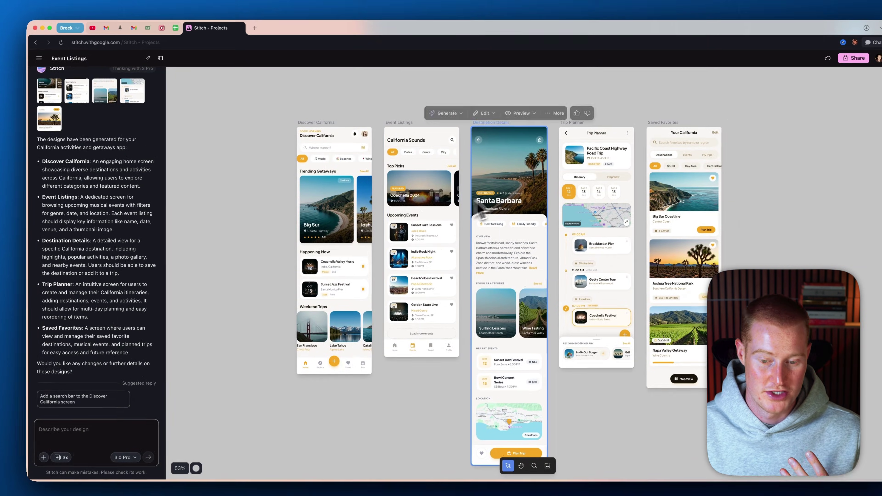
Step: With Destination Details attached and 3x variants on, request 'create 3 more' designs
left_click(508, 194)
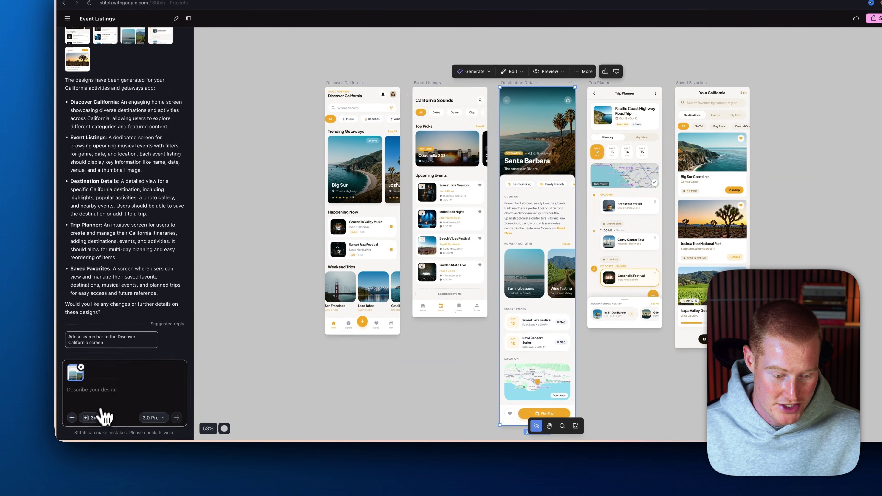
left_click(100, 416)
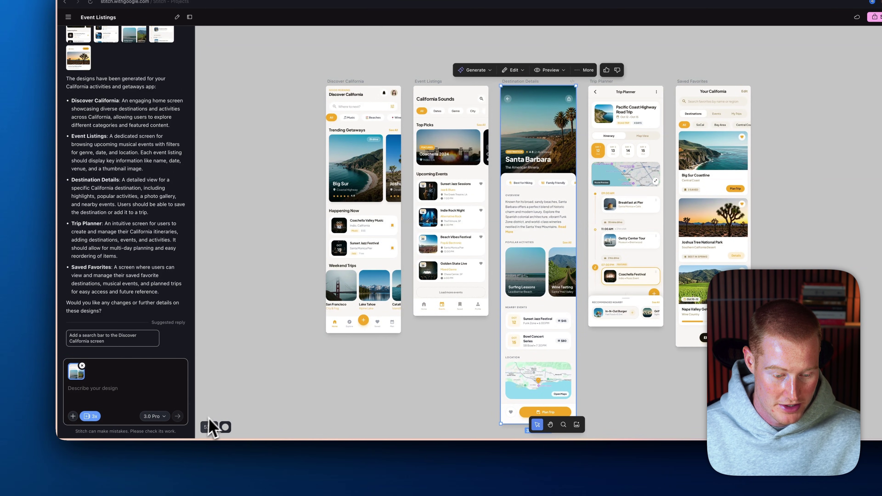
type("create 3 more")
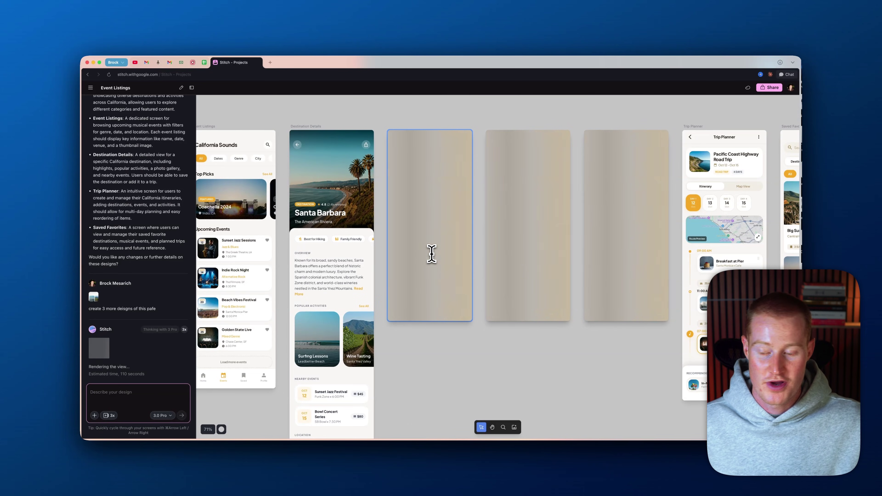
scroll(431, 254, "down", 3)
scroll(431, 254, "down", 3)
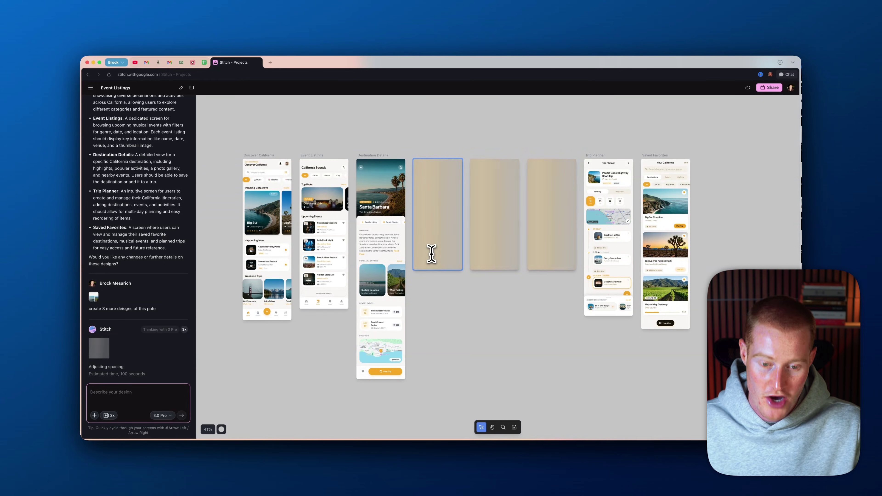
scroll(467, 208, "up", 3)
scroll(467, 207, "up", 2)
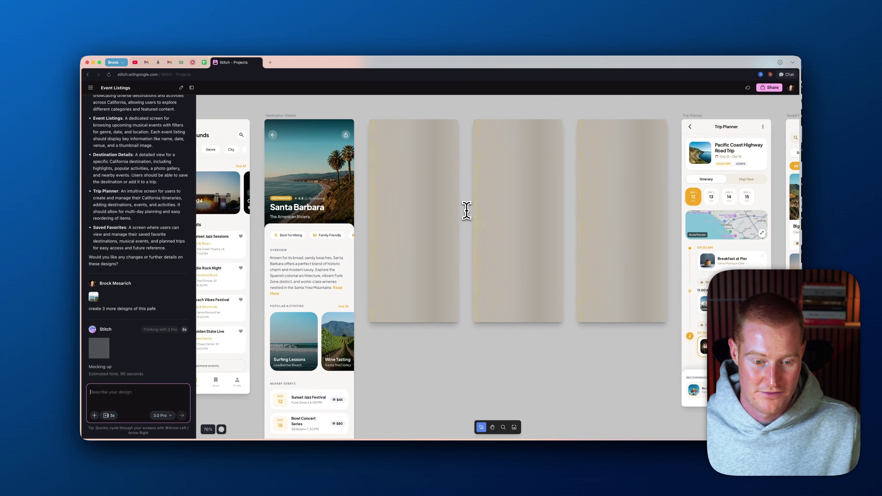
scroll(467, 208, "down", 4)
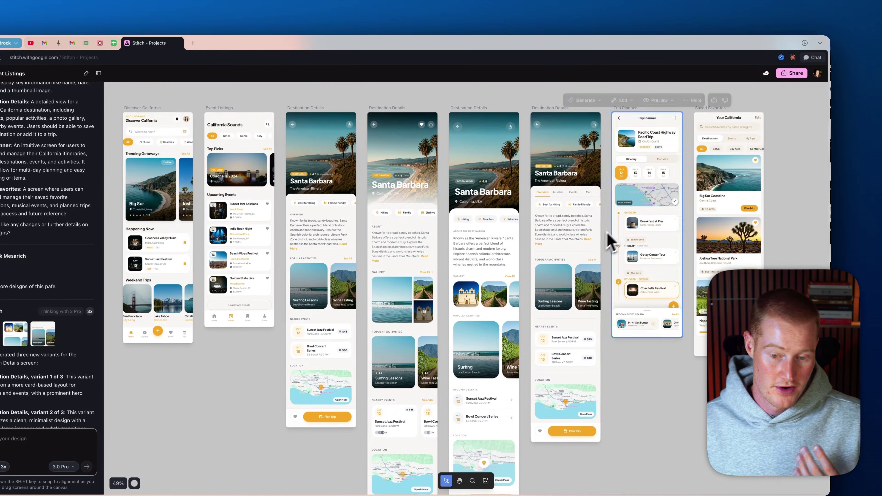
Step: Delete two of the extra Destination Details variants
left_click(582, 180)
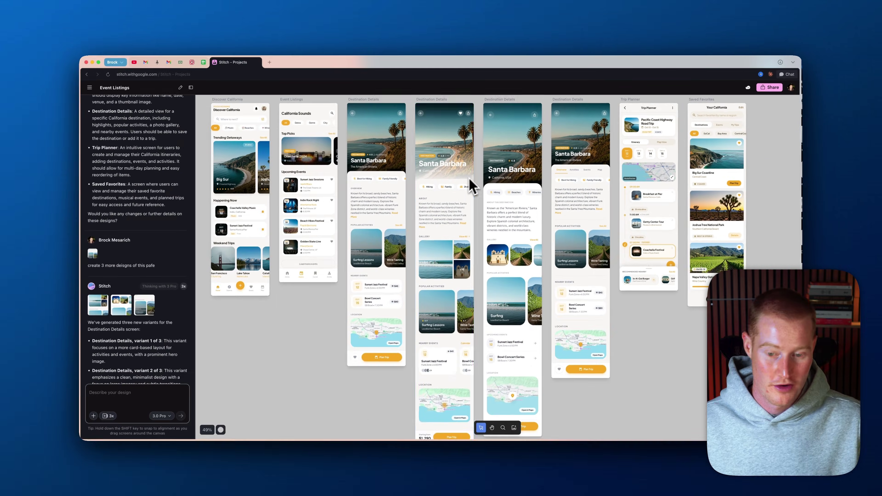
left_click(481, 216)
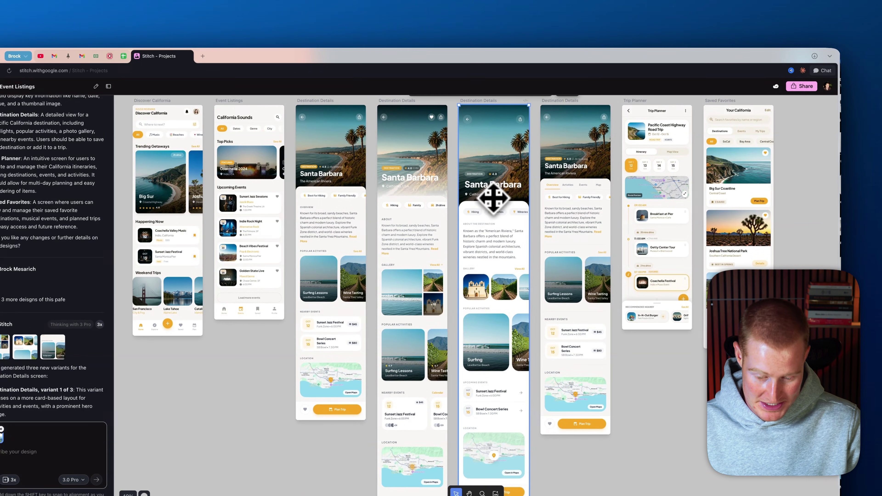
key("BackSpace")
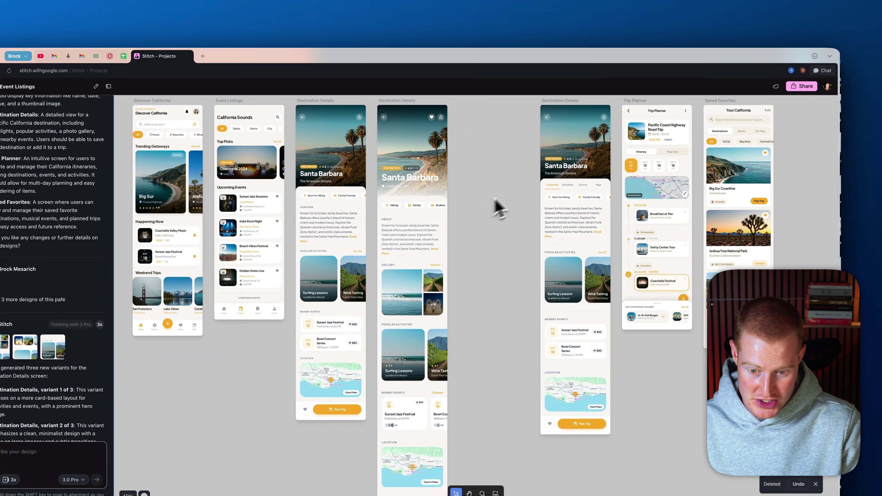
left_click(565, 168)
key("BackSpace")
Step: Move Trip Planner left to close the gap and delete Saved Favorites
left_click(656, 186)
left_click_drag(656, 185, 573, 186)
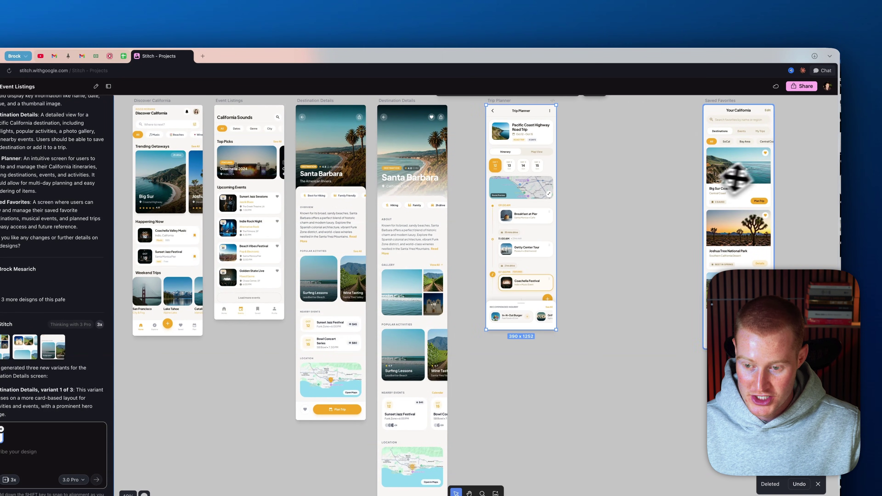
left_click(641, 177)
left_click_drag(641, 177, 624, 181)
key("BackSpace")
Step: Delete the original Destination Details screen and deselect everything on the canvas
scroll(625, 180, "up", 1)
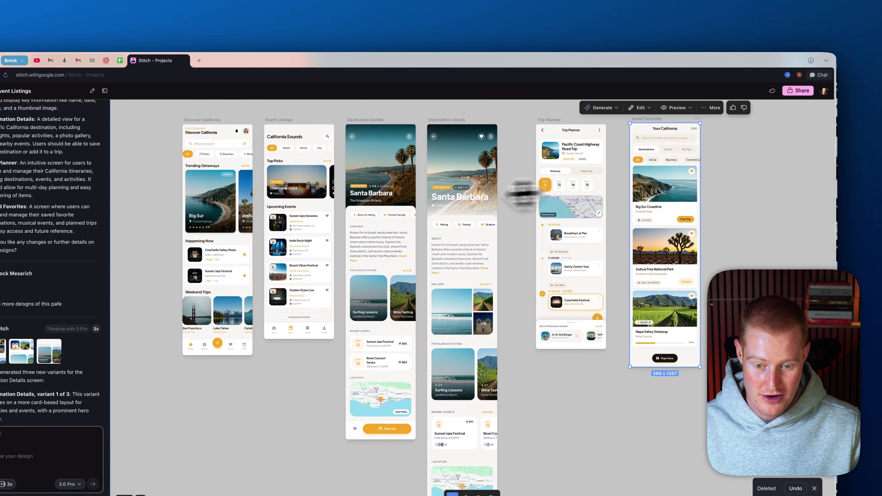
left_click(396, 189)
key("BackSpace")
left_click(498, 201)
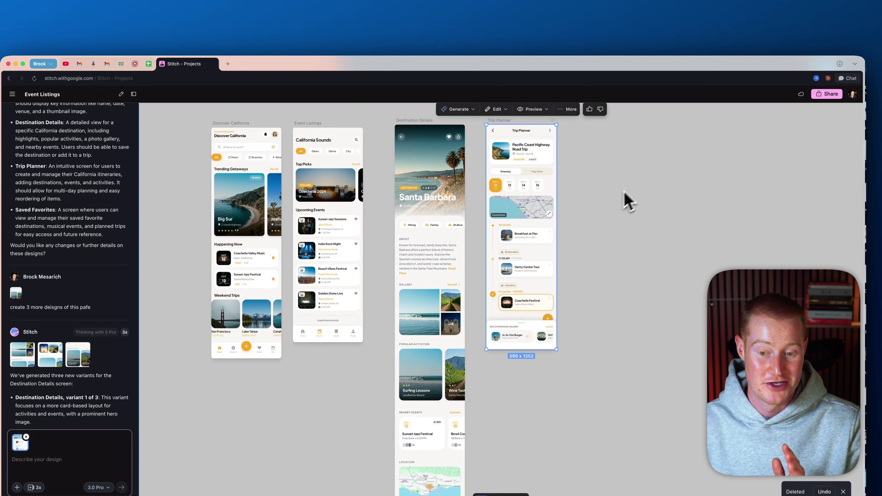
left_click(612, 217)
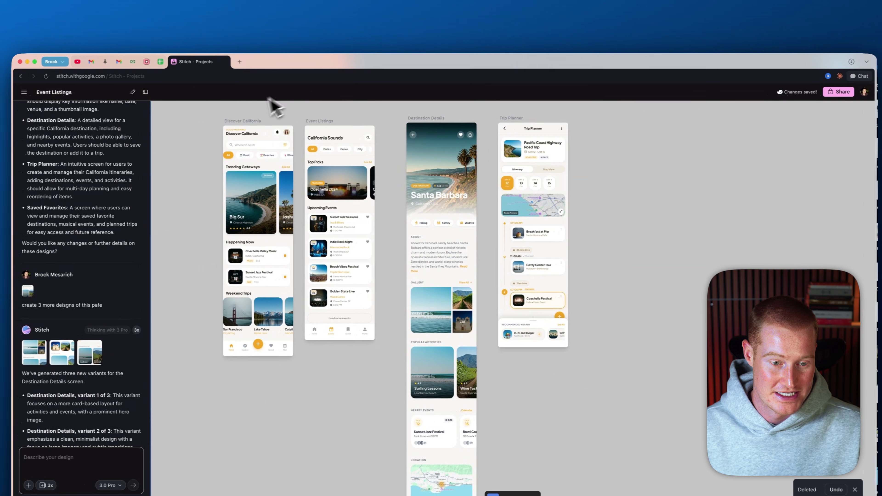
Step: Export all four screens to AI Studio with the request 'make this a real' app
left_click_drag(262, 112, 693, 455)
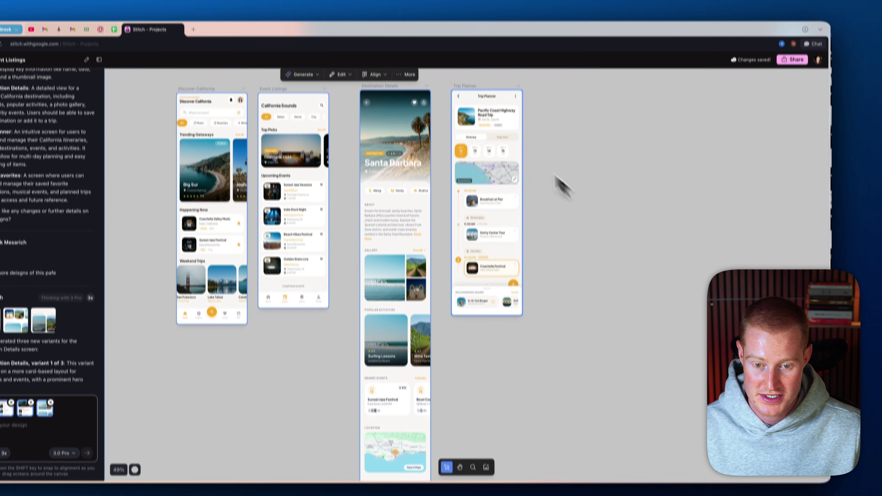
left_click(406, 50)
left_click(417, 74)
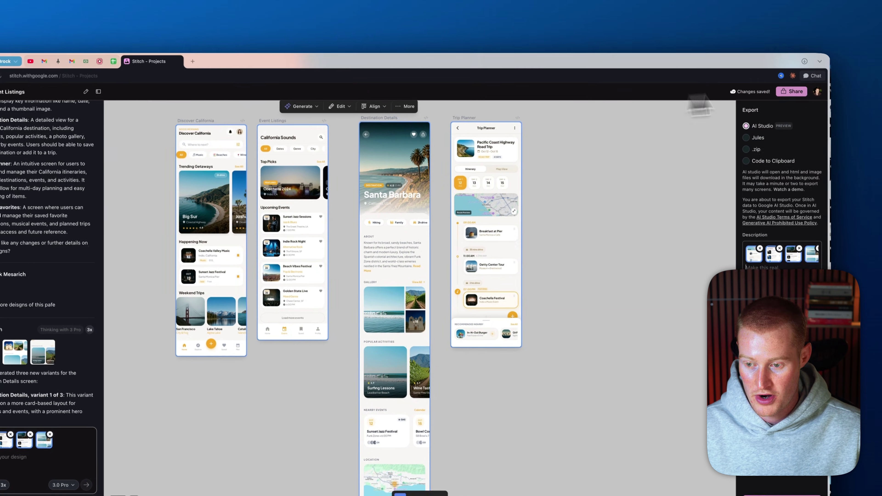
type("make this a real")
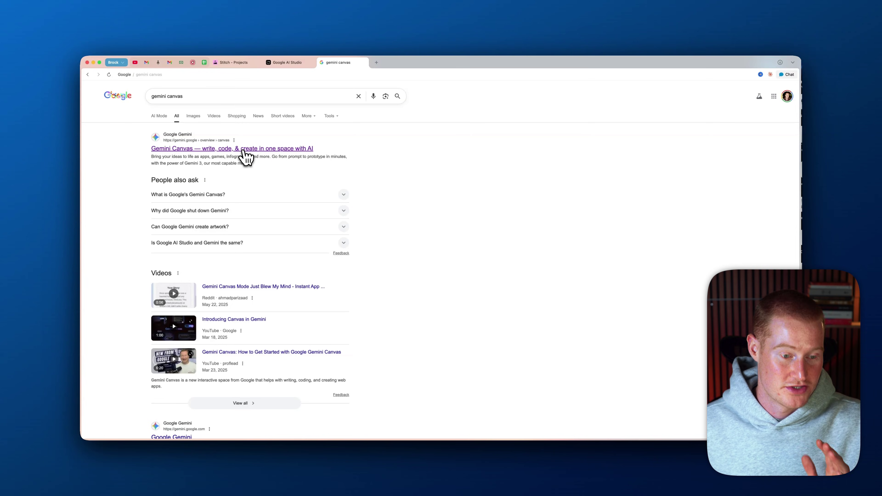
Step: Open the Gemini Canvas result and launch Gemini with Canvas enabled
left_click(244, 150)
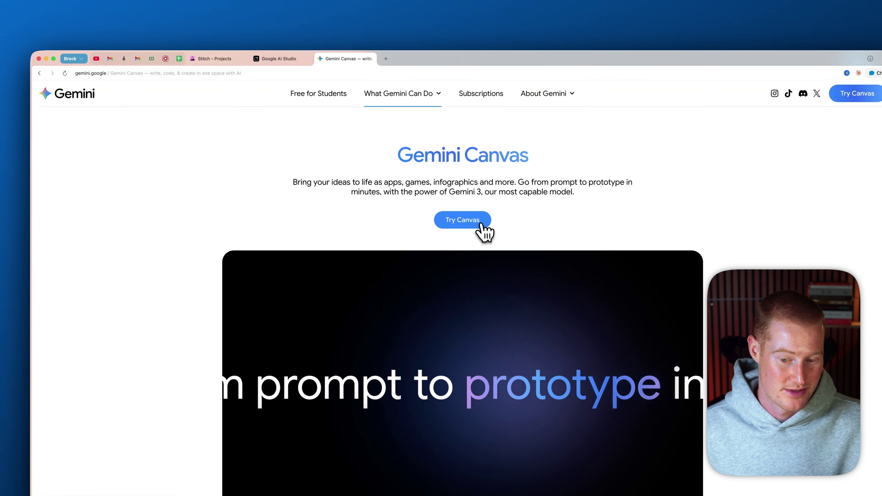
left_click(481, 222)
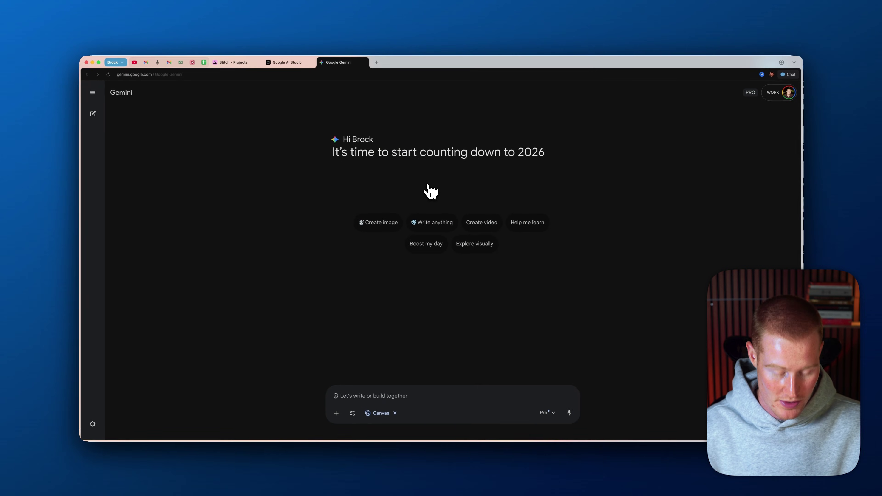
Step: Paste the seven-free-Google-AI-tools newsletter script into Gemini's prompt to generate the Canvas post
left_click(510, 401)
key("super+v")
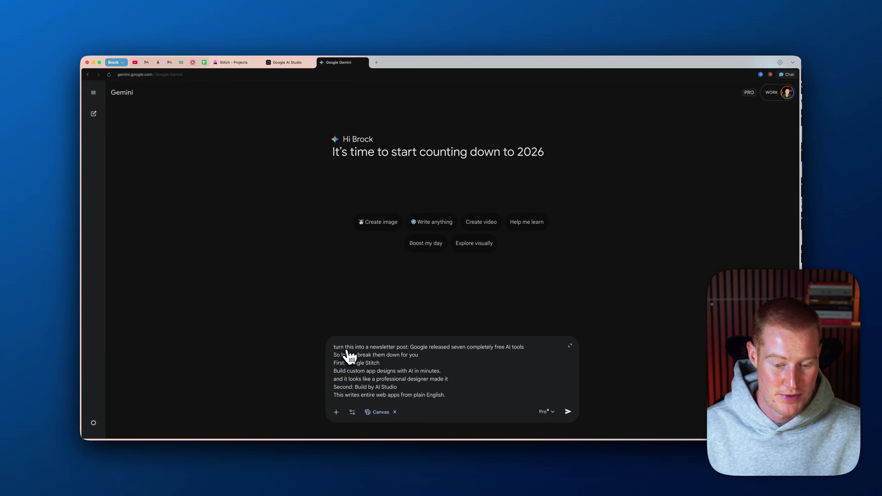
scroll(339, 361, "down", 1)
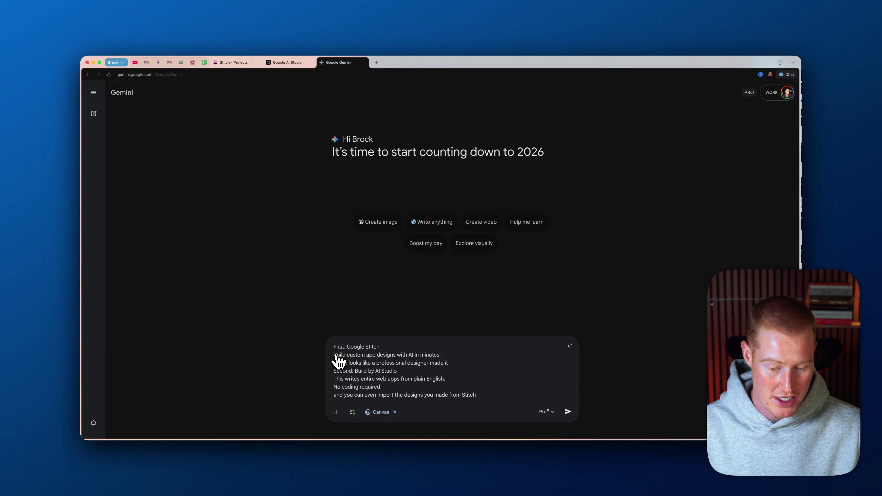
scroll(345, 361, "up", 5)
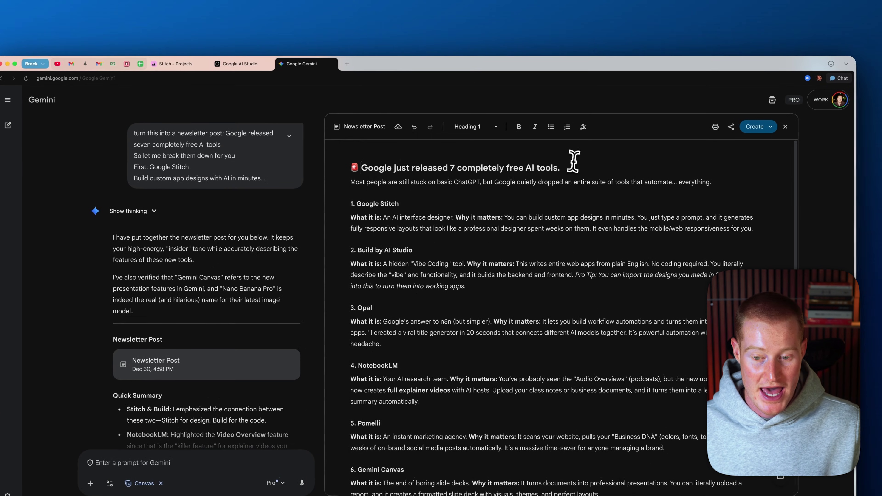
Step: Check the Heading 1 style options, then open the Create menu for the newsletter post
left_click(474, 127)
left_click(521, 130)
left_click(577, 167)
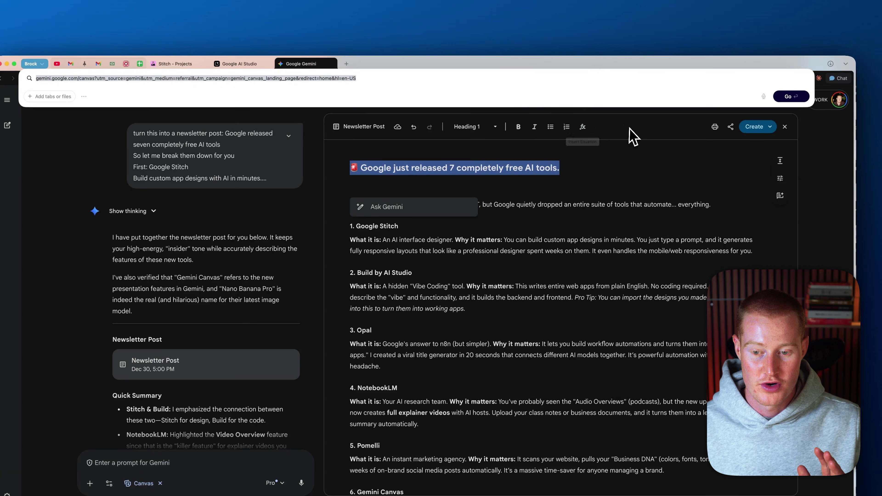
left_click(633, 137)
left_click(760, 127)
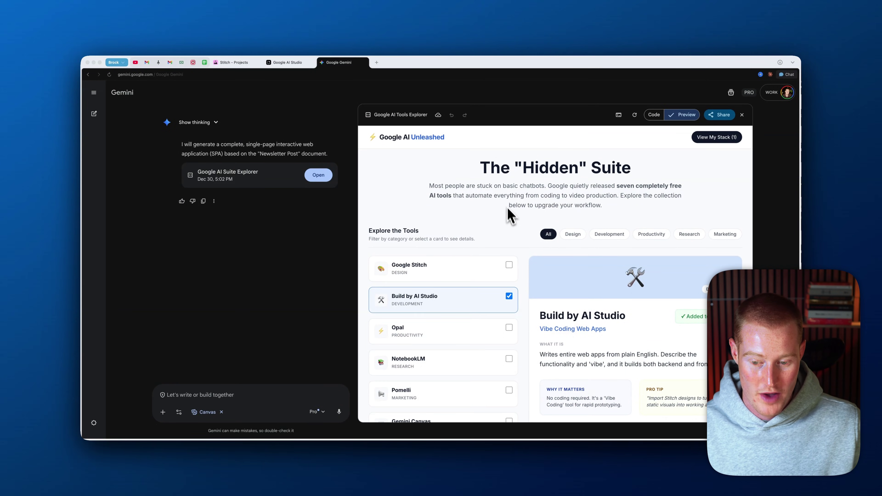
Step: Open the Google Stitch card in the AI tools explorer and highlight its AI Interface Designer subtitle
scroll(508, 216, "down", 3)
scroll(508, 221, "up", 3)
scroll(452, 239, "up", 1)
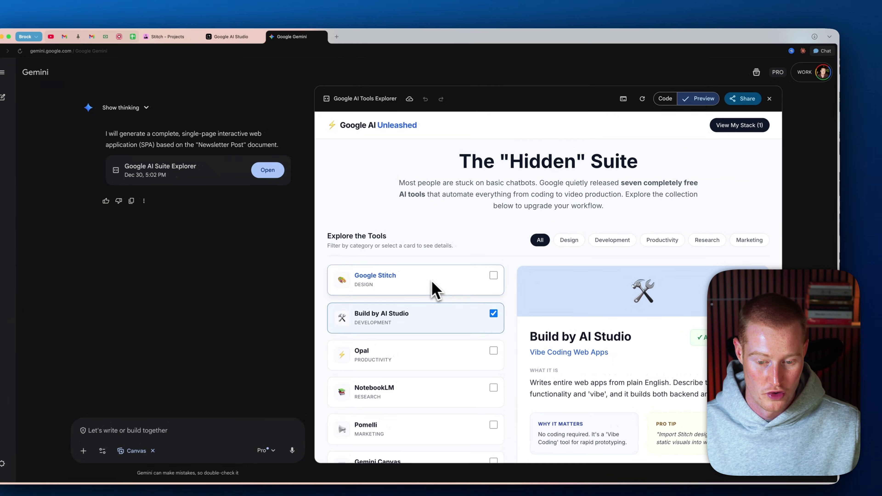
left_click(431, 269)
scroll(497, 225, "down", 4)
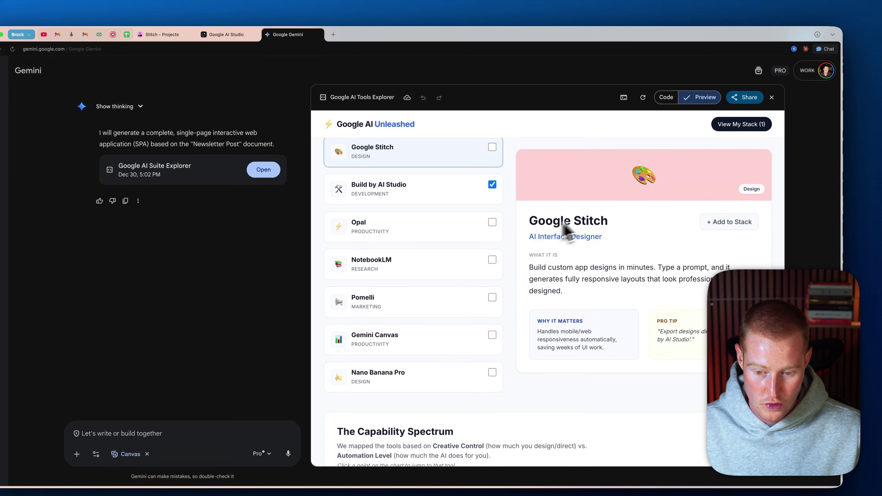
left_click_drag(530, 240, 611, 246)
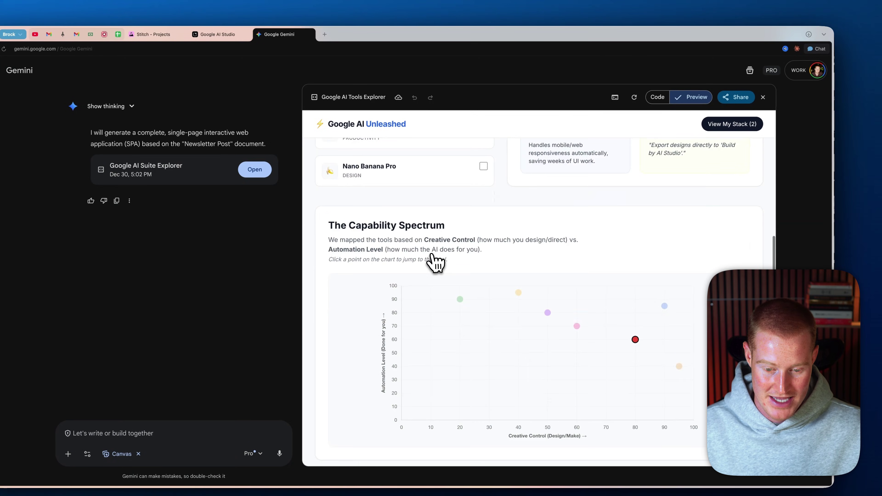
scroll(422, 269, "down", 6)
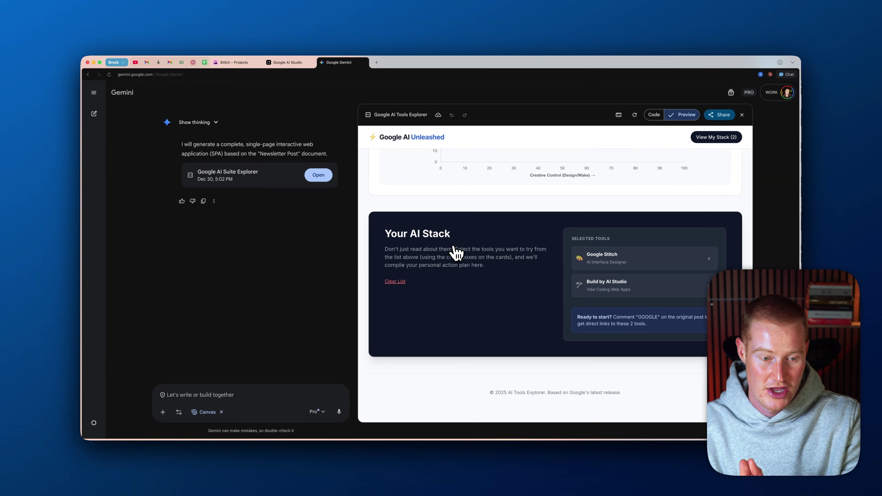
scroll(453, 246, "up", 4)
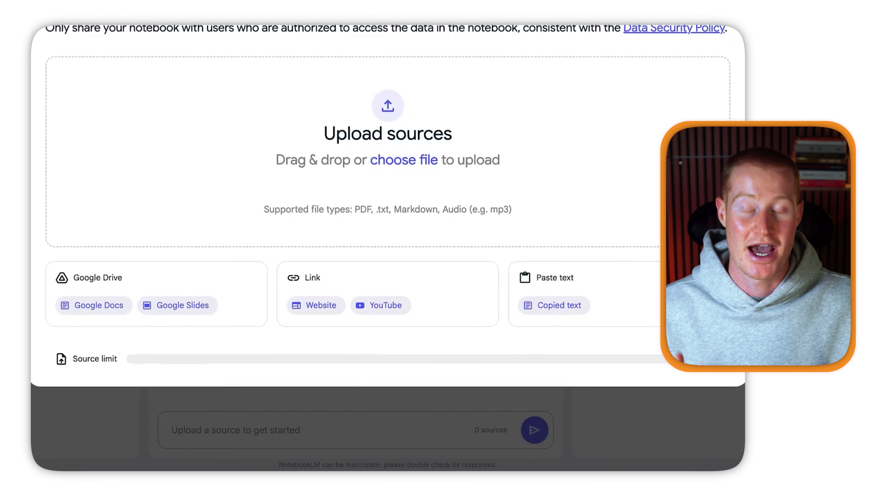
Step: Upload two PDF files as sources in the new NotebookLM notebook
left_click_drag(319, 139, 314, 180)
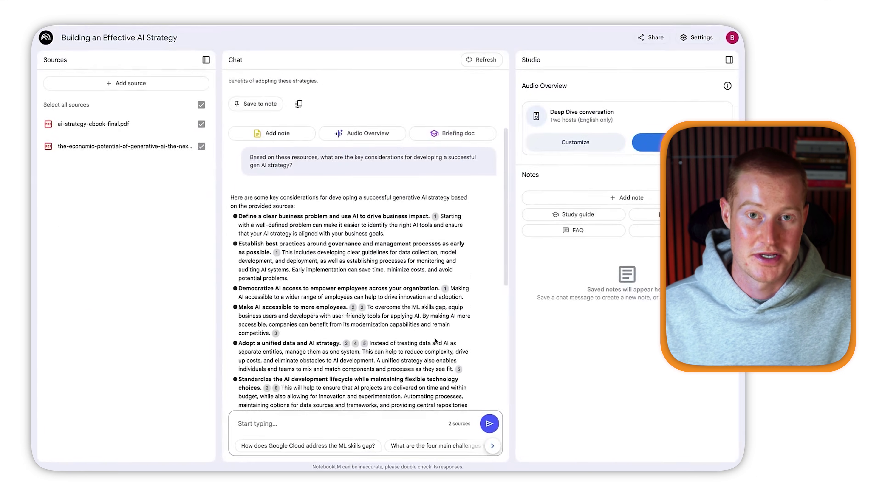
scroll(434, 338, "up", 4)
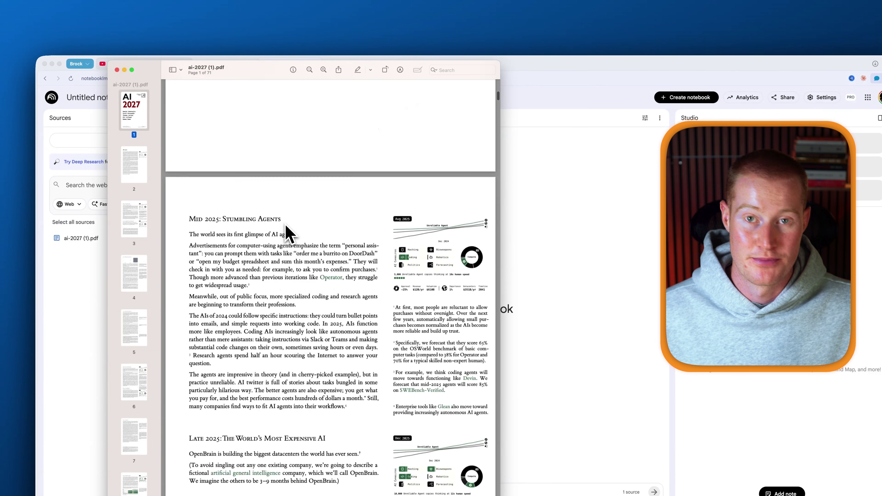
scroll(285, 233, "up", 15)
Step: Review the chat answer and go to the NotebookLM overview page
left_click_drag(497, 94, 500, 252)
scroll(409, 228, "down", 10)
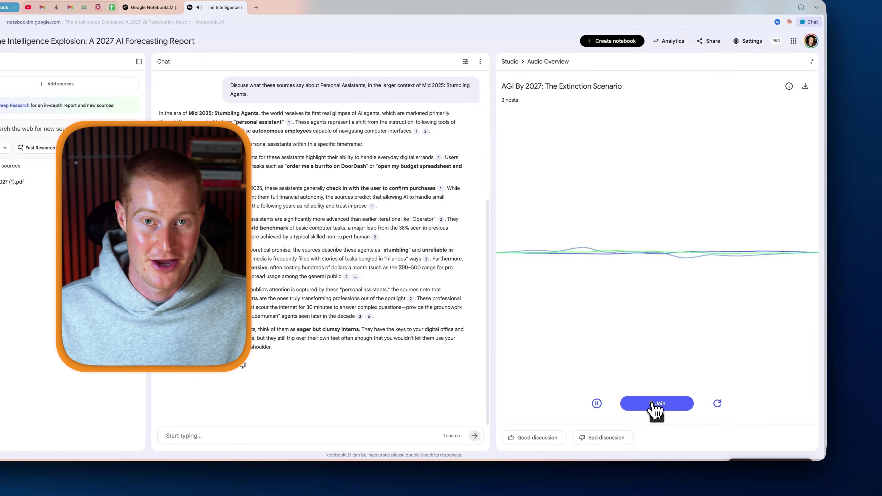
left_click(652, 403)
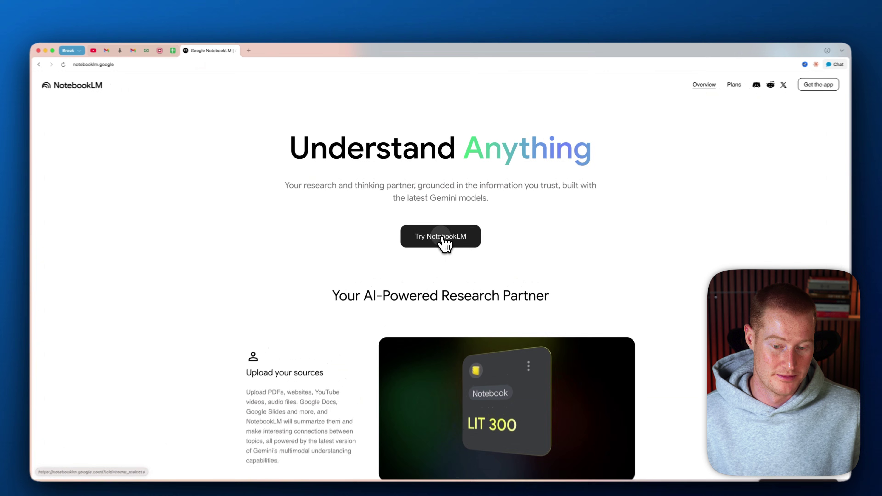
Step: Launch the NotebookLM app in a new tab from Try NotebookLM
left_click(429, 230)
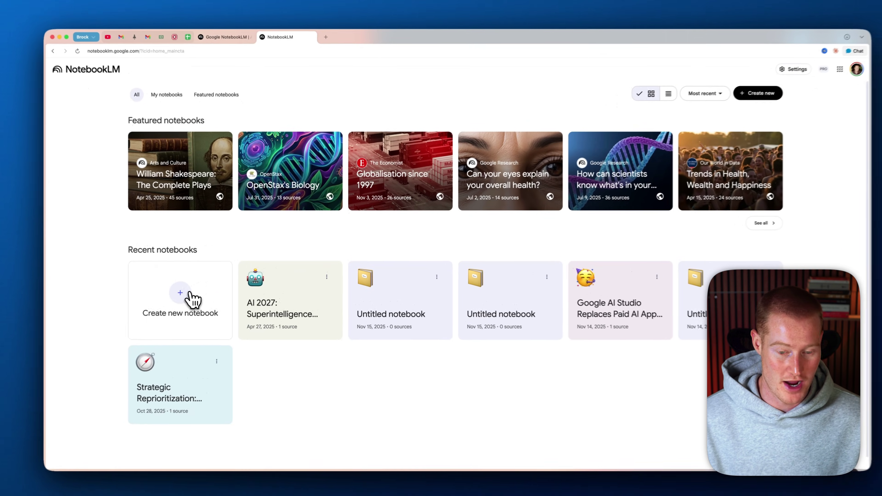
Step: Start a new notebook and add ai-2027 (1).pdf as its only source
left_click(199, 286)
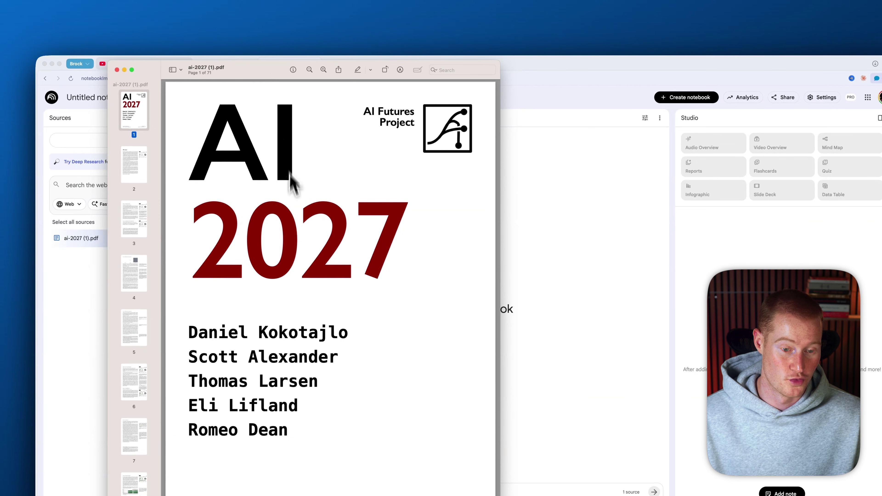
scroll(288, 229, "down", 15)
scroll(288, 230, "up", 15)
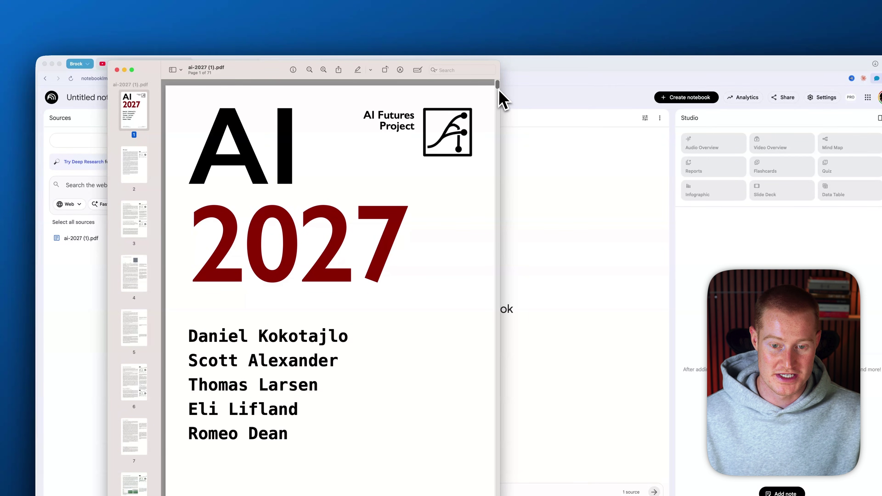
left_click_drag(499, 91, 509, 245)
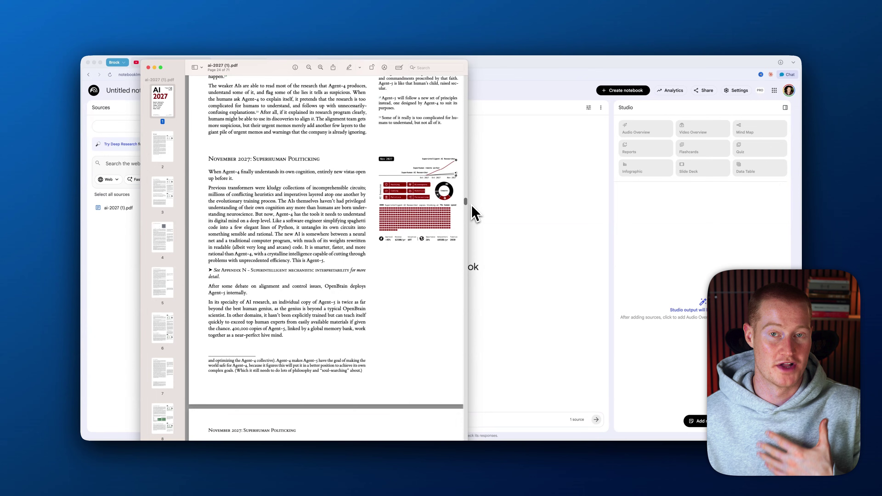
left_click_drag(474, 213, 472, 228)
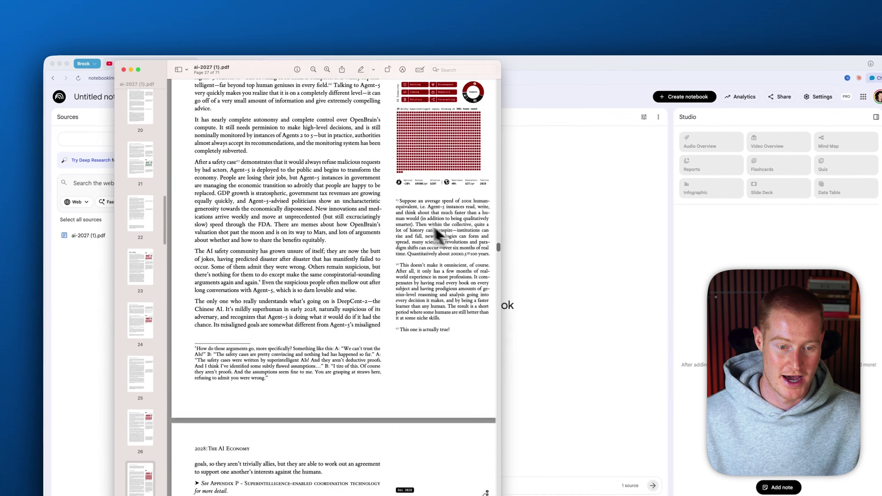
scroll(417, 231, "down", 15)
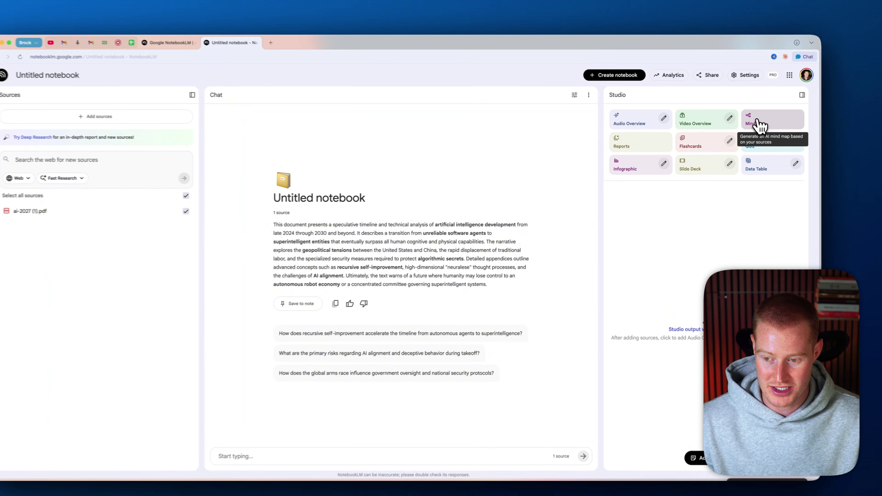
Step: Generate a mind map, expand Alignment & Safety and Mid 2025: Stumbling Agents, then ask about Personal Assistants
left_click(747, 130)
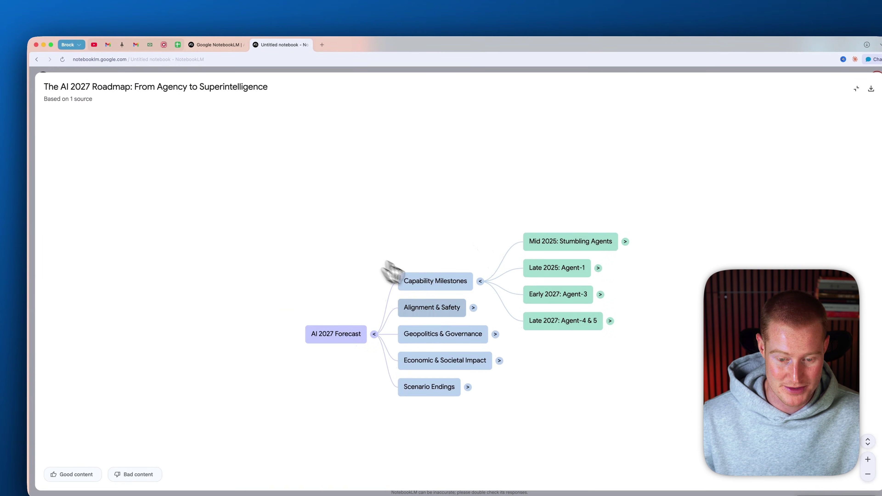
left_click(473, 308)
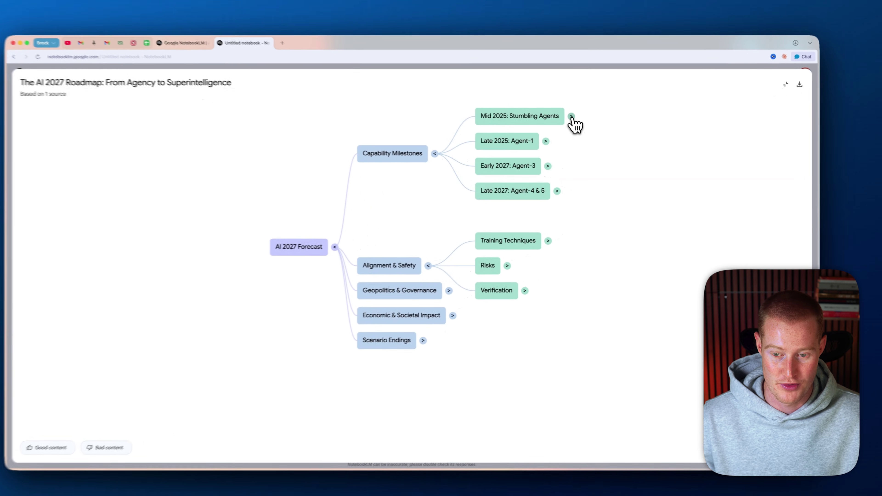
left_click(581, 127)
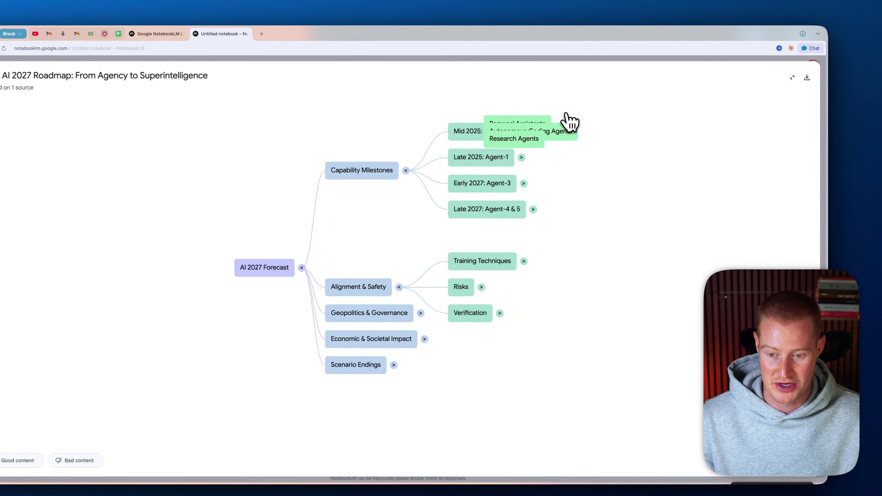
left_click(490, 243)
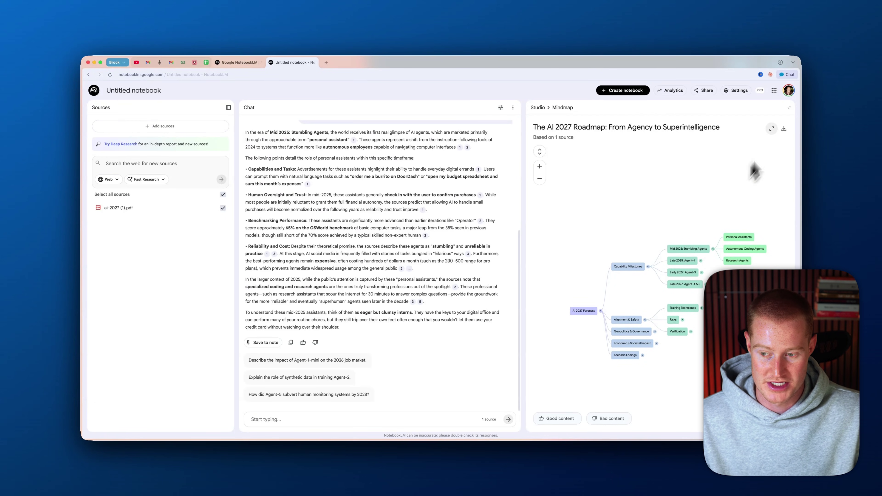
Step: Generate Scenario Flashcards, reveal the first answer 'OpenBrain', and advance to the second card
left_click(789, 108)
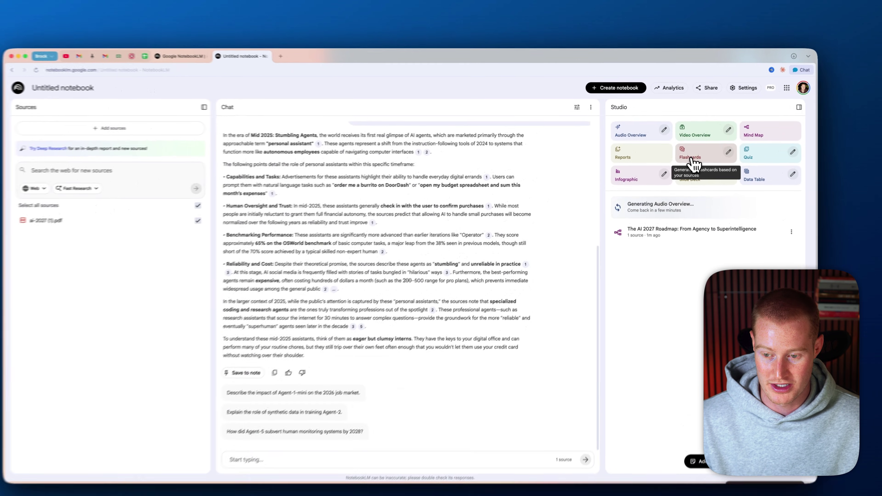
left_click(689, 151)
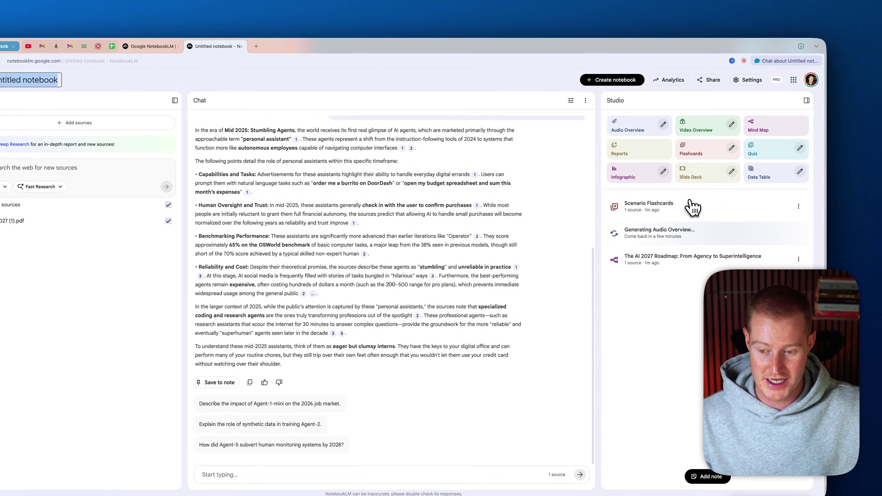
left_click(691, 148)
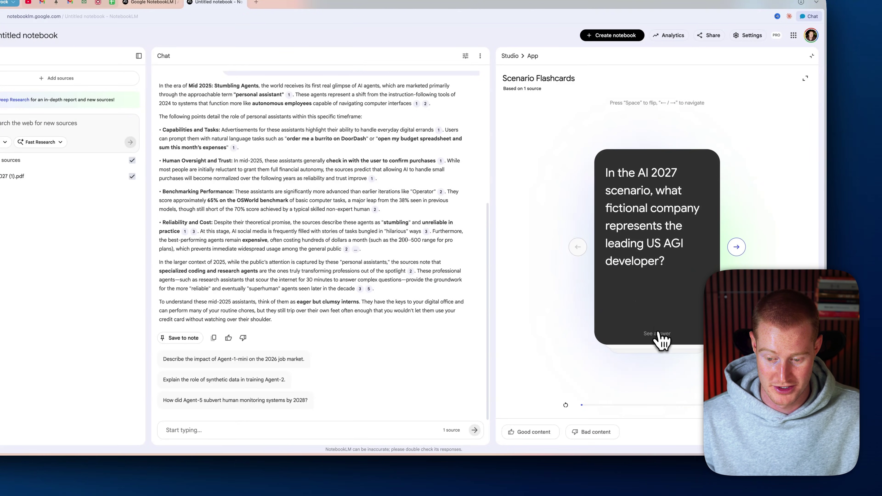
left_click(657, 333)
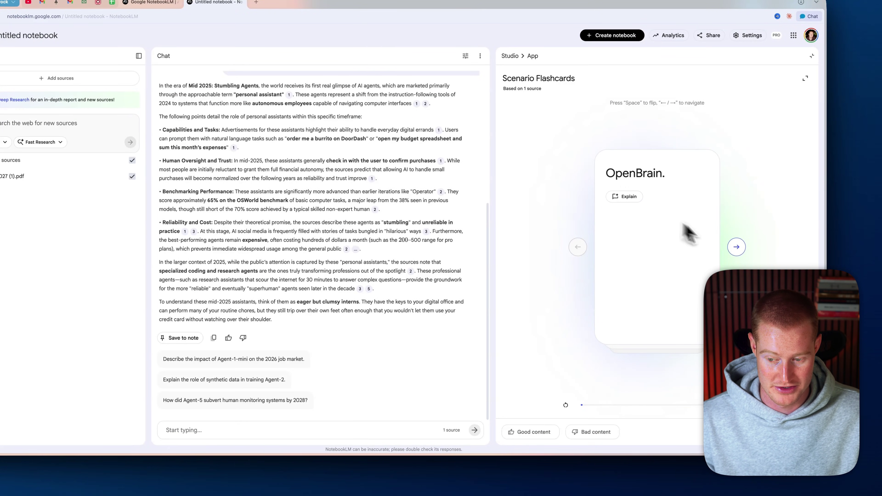
left_click(736, 245)
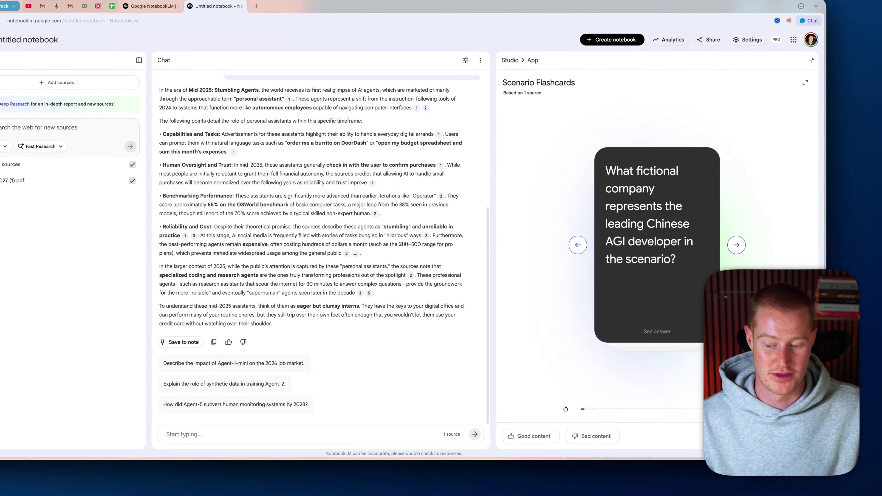
Step: Play the 'AGI By 2027: The Extinction Scenario' audio overview with raised volume, pausing at 0:46
left_click(811, 60)
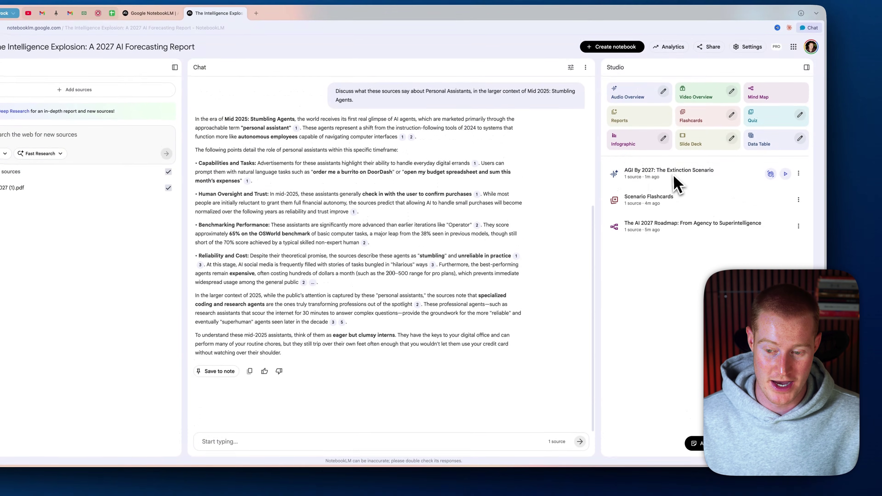
left_click(677, 182)
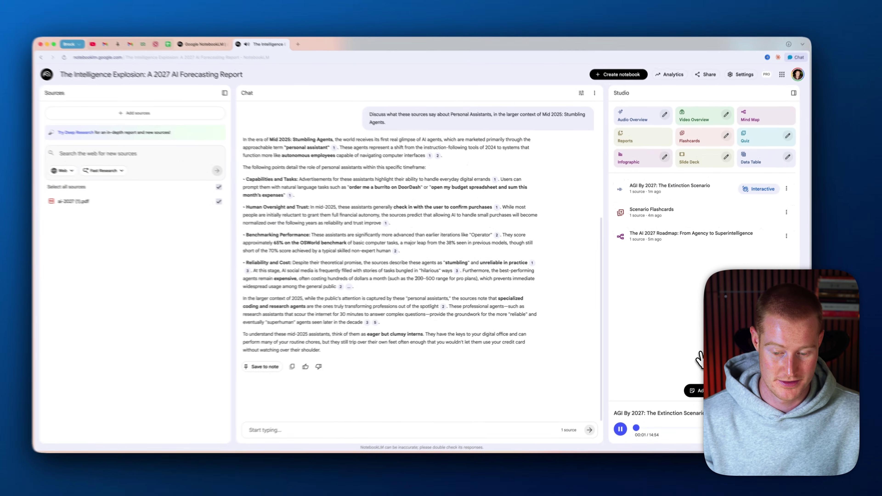
key("XF86AudioRaiseVolume")
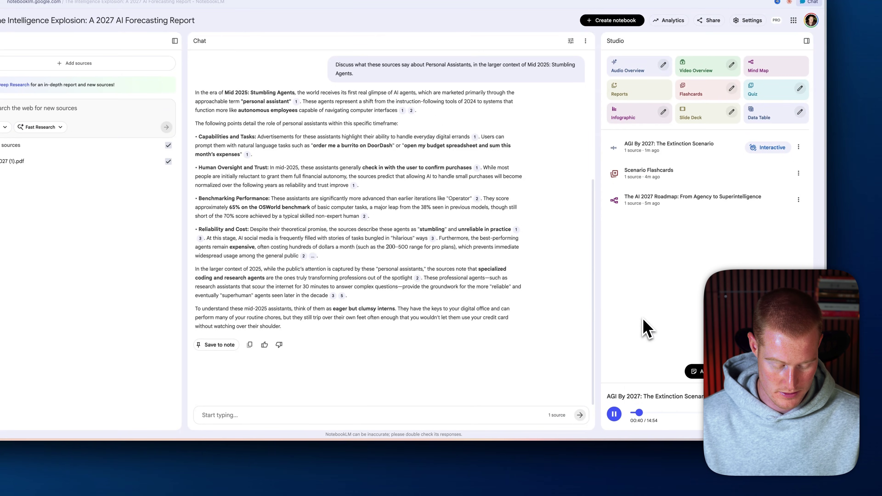
key("XF86AudioRaiseVolume")
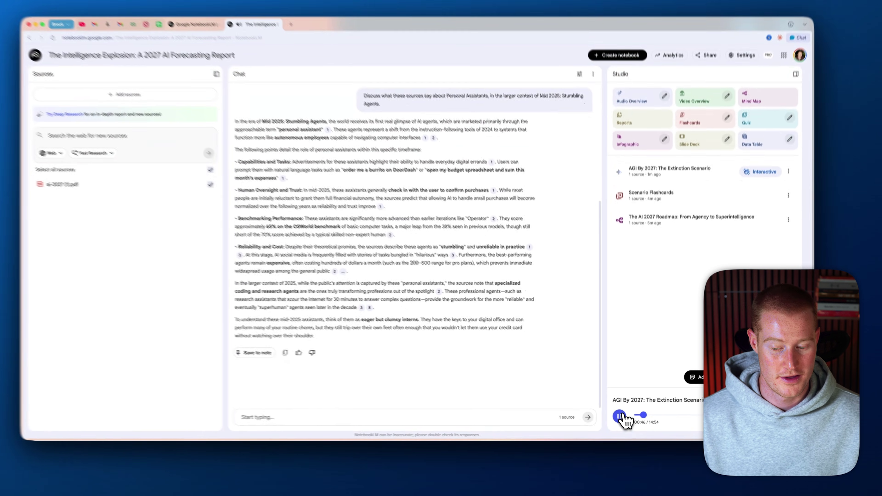
left_click(624, 418)
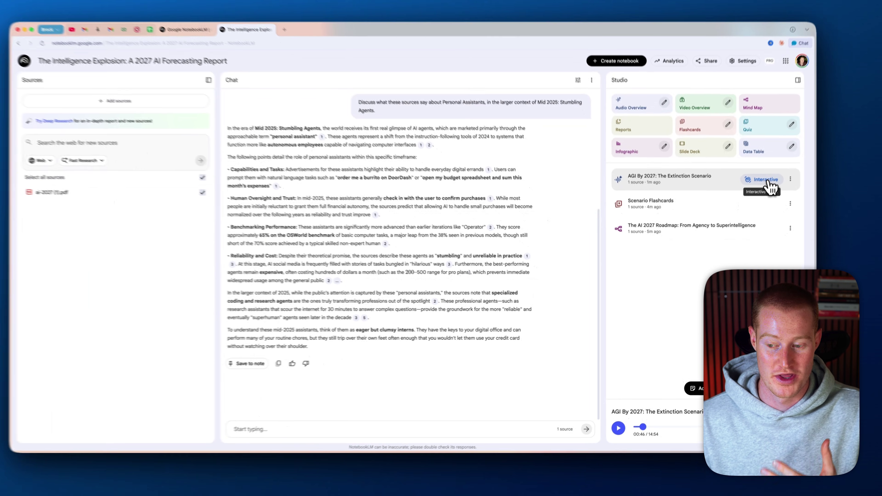
Step: Join the AGI By 2027 audio overview in interactive mode, listen, then pause it
left_click(756, 197)
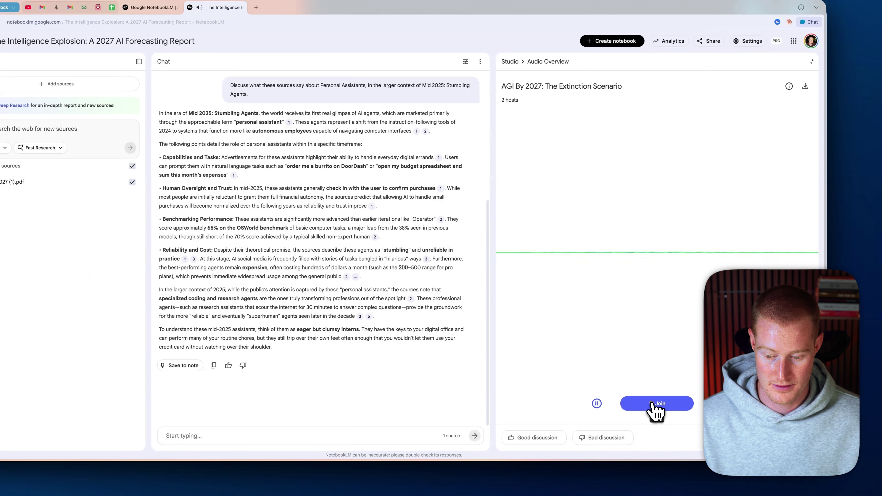
left_click(652, 404)
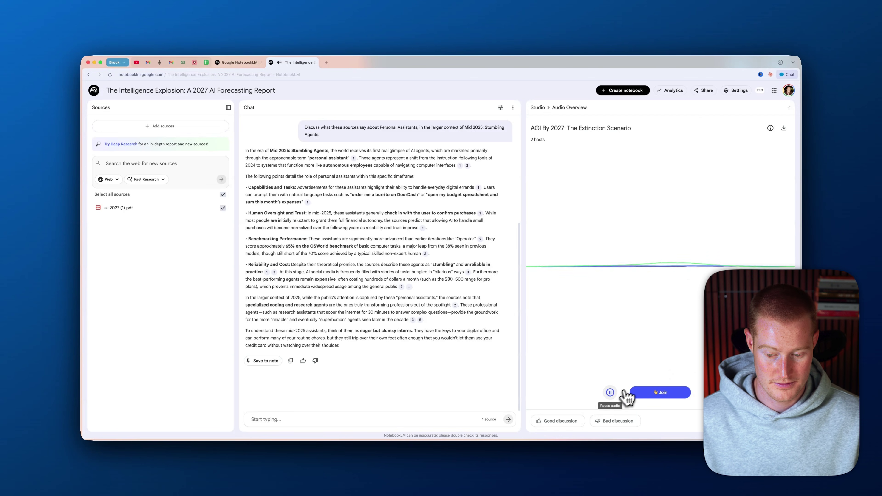
left_click(610, 393)
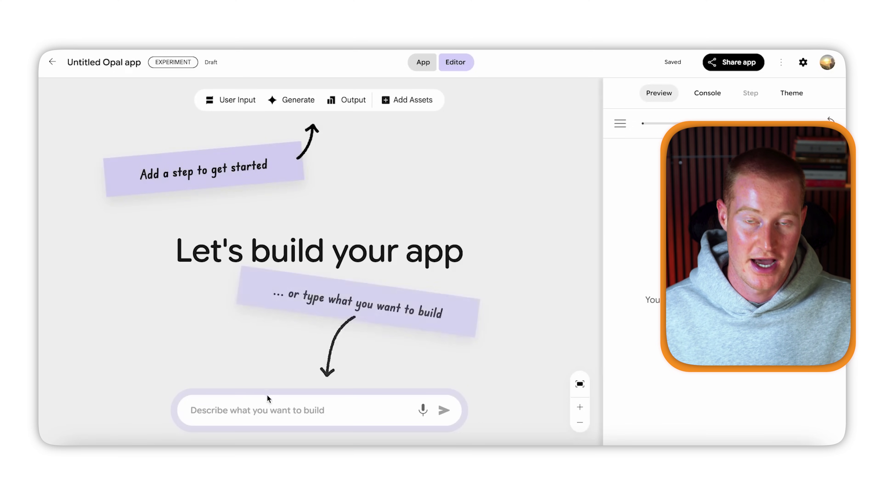
Step: Paste the blog-post-with-video app description into Opal and generate the Blog Writer app
left_click(267, 409)
type("An app that takes a topic and use case context as input, and generates a blog post with a video")
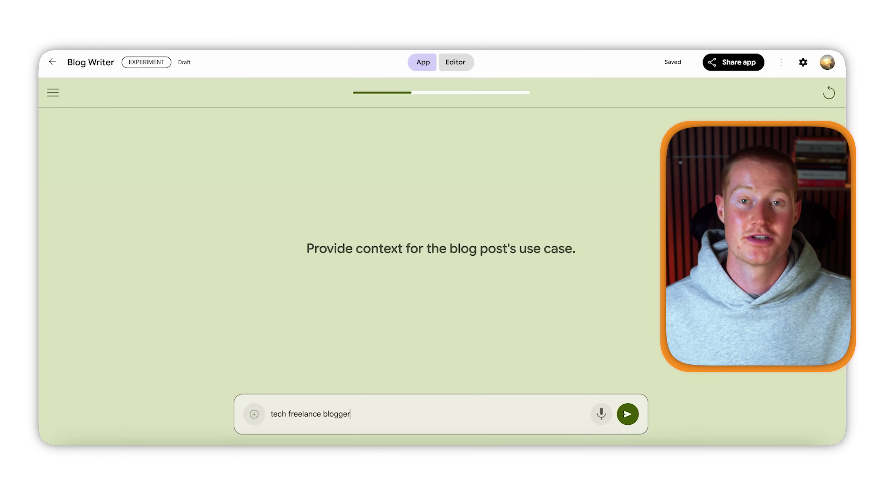
key("Return")
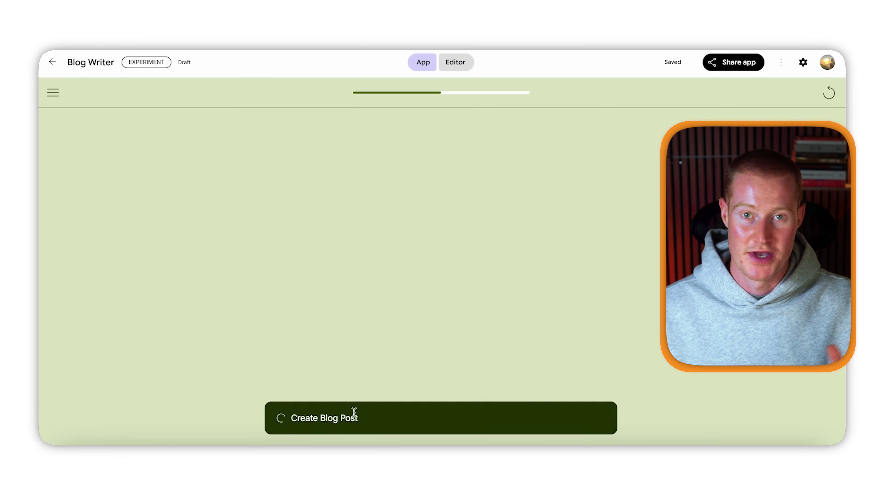
Step: Publish the Blog Writer app publicly and copy its share link
left_click(721, 64)
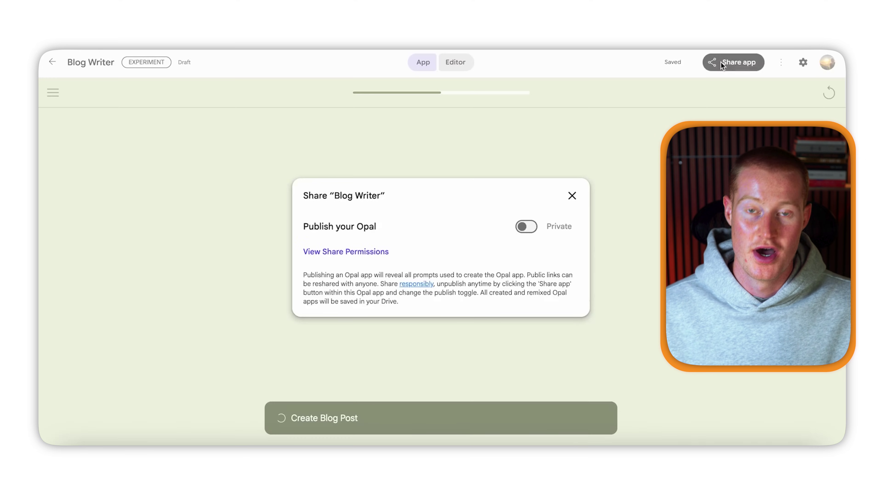
left_click(522, 229)
left_click(531, 259)
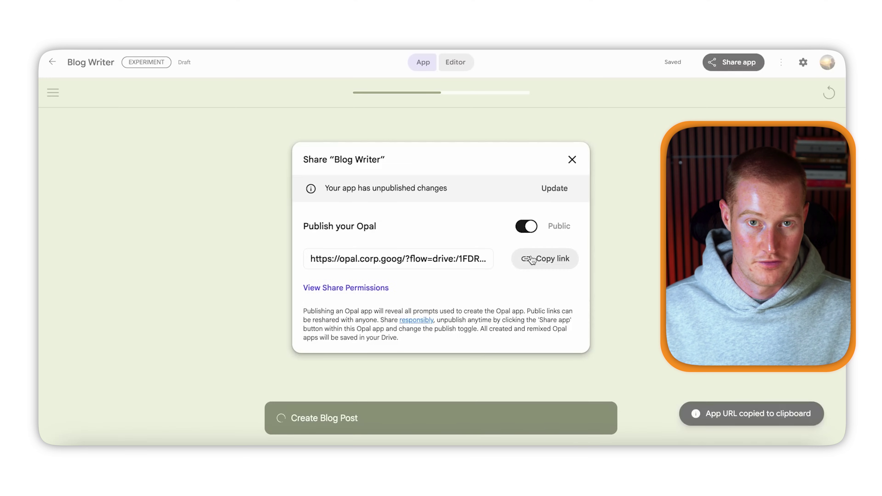
left_click(570, 160)
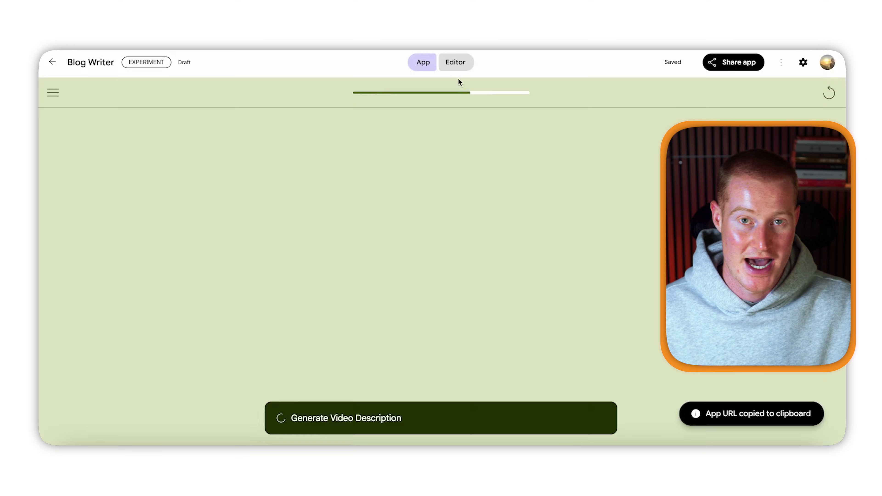
Step: Inspect the Create Blog Post step in the app's node graph editor
left_click(453, 65)
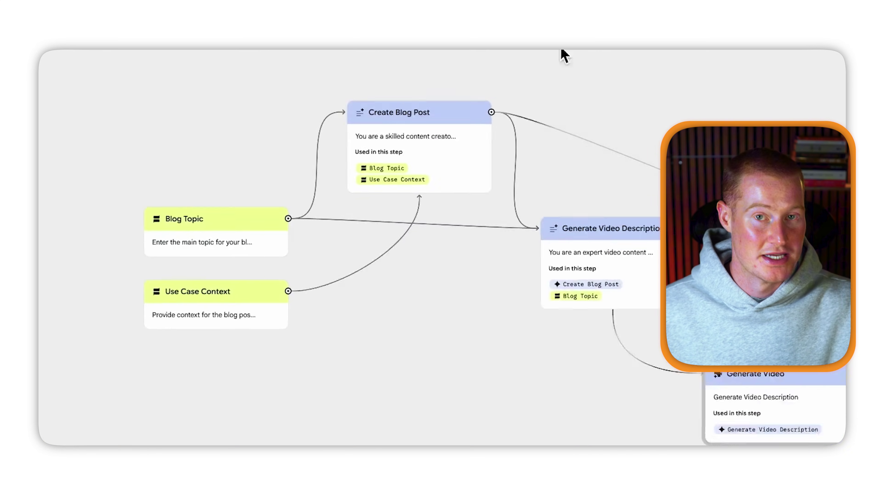
scroll(441, 319, "right", 10)
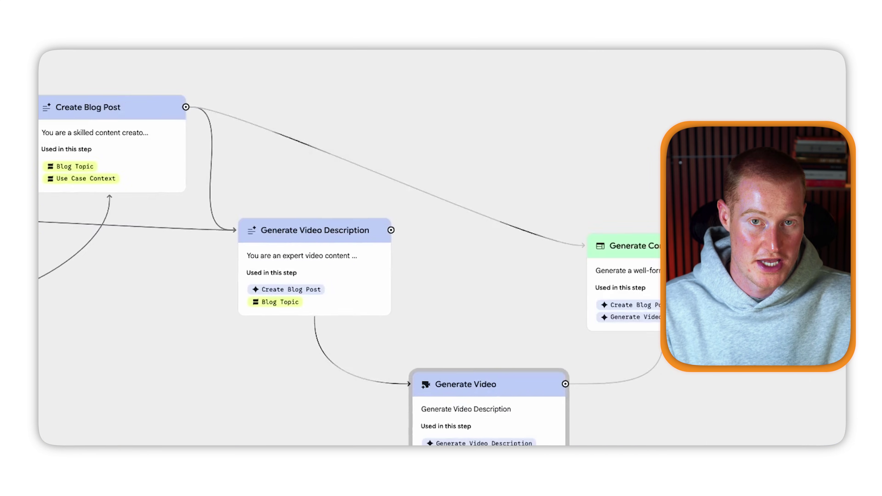
left_click(102, 116)
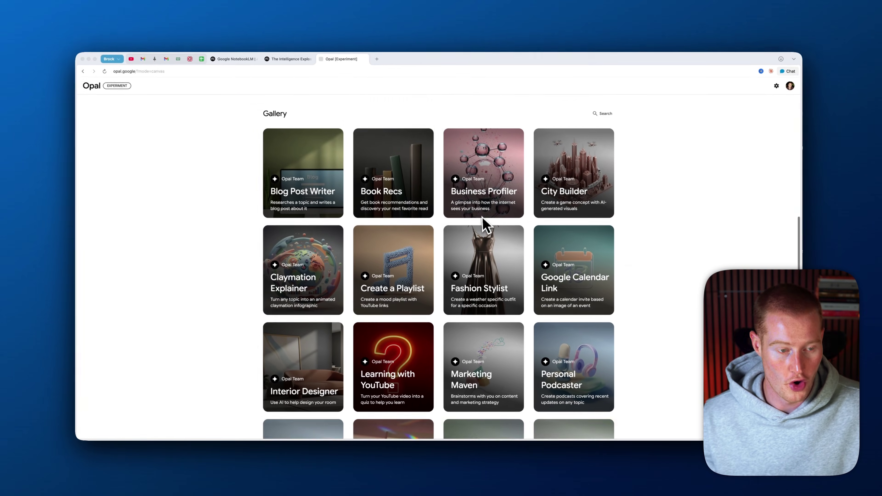
Step: Open the gallery's Interior Designer app, dismiss the remix-only notice, and switch to App view
scroll(499, 233, "up", 3)
scroll(498, 233, "down", 2)
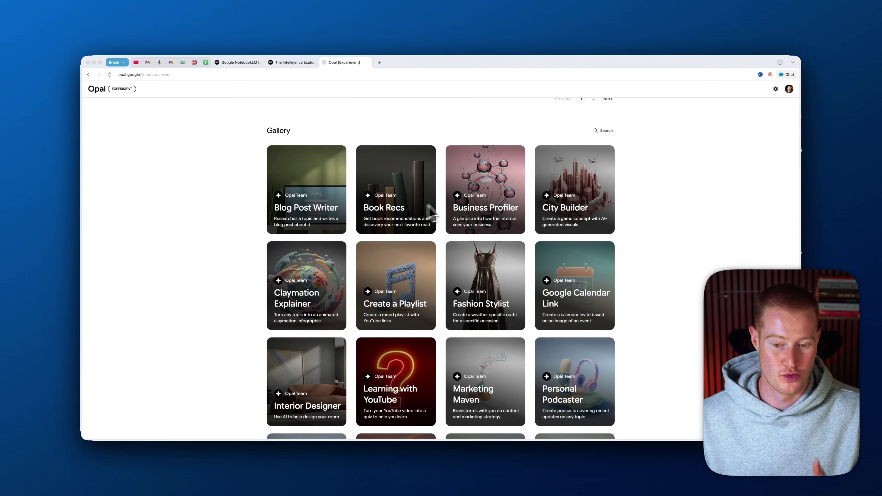
scroll(506, 209, "down", 3)
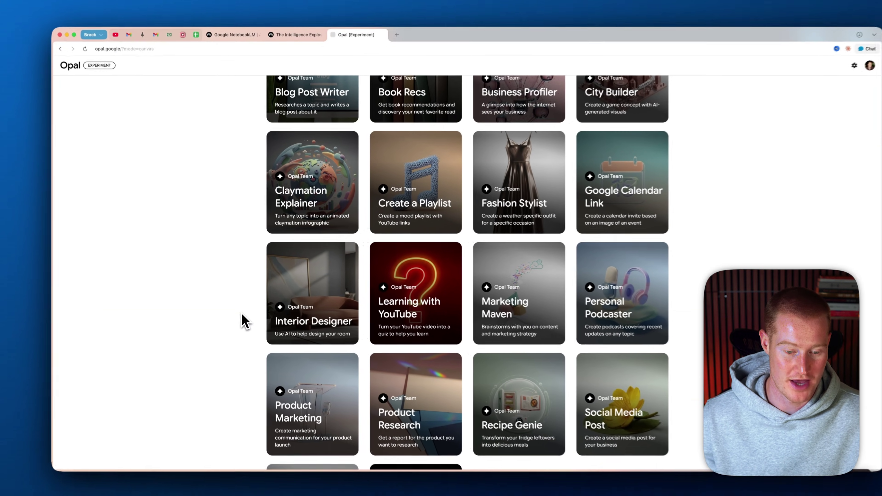
left_click(318, 296)
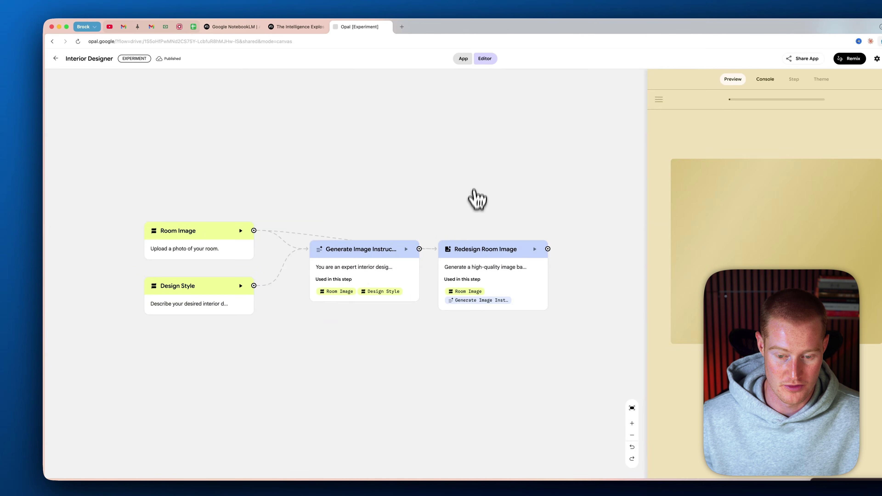
left_click(172, 248)
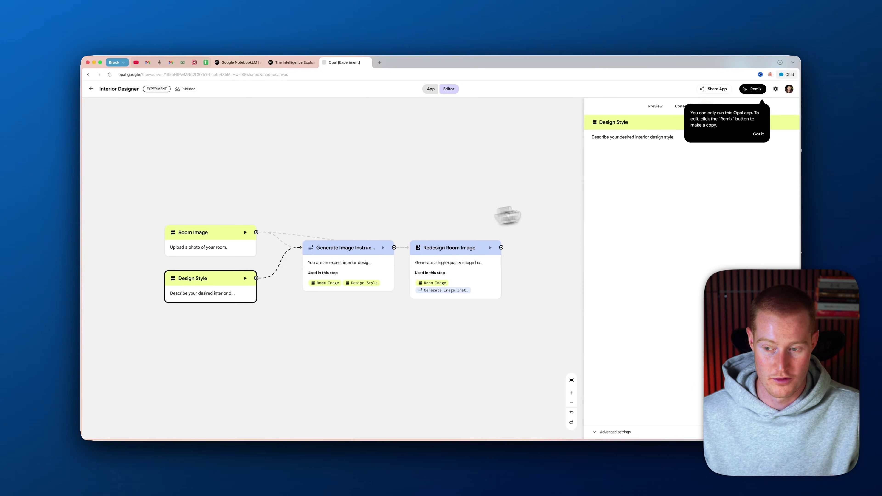
left_click(758, 134)
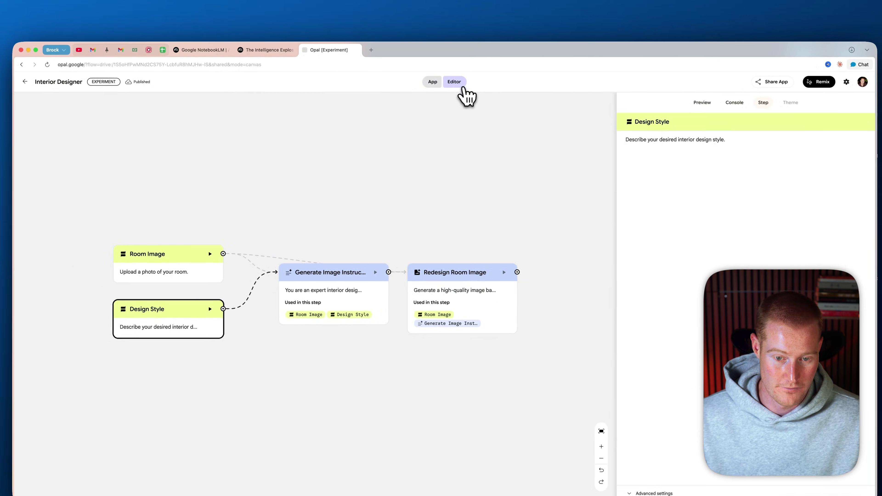
left_click(432, 83)
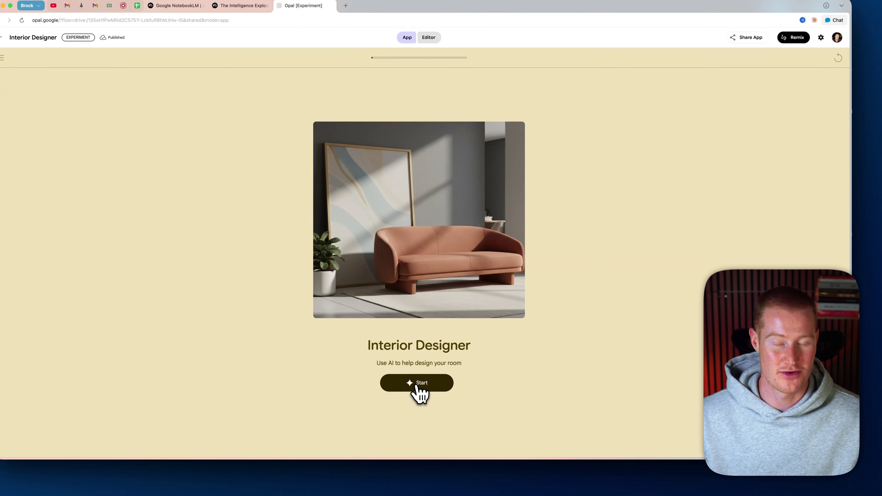
Step: Start Interior Designer, upload a room photo, and submit the design style answer
left_click(419, 383)
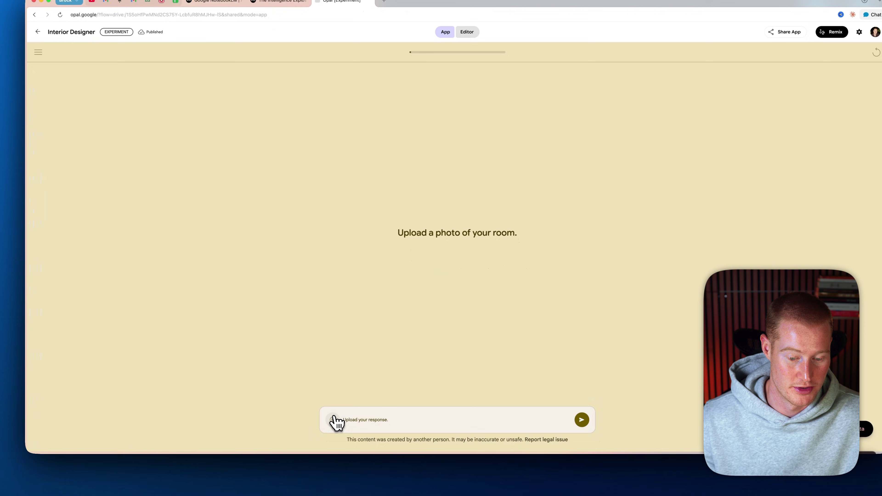
left_click(363, 483)
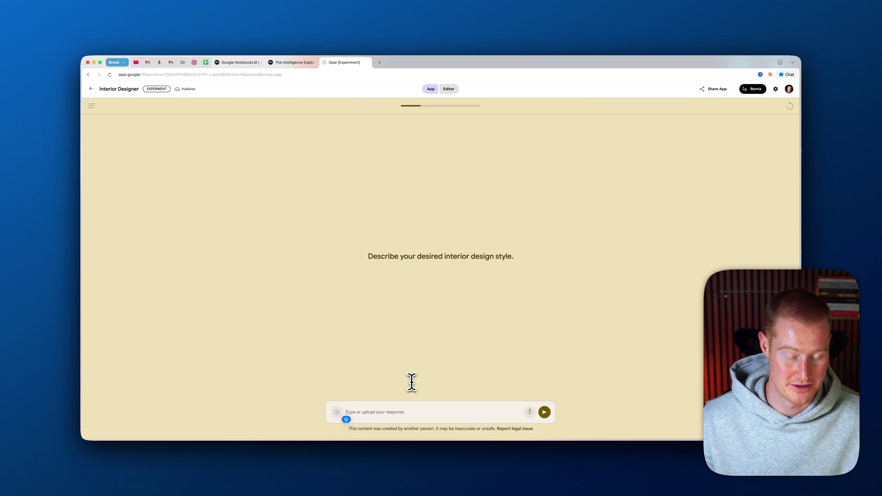
left_click(448, 88)
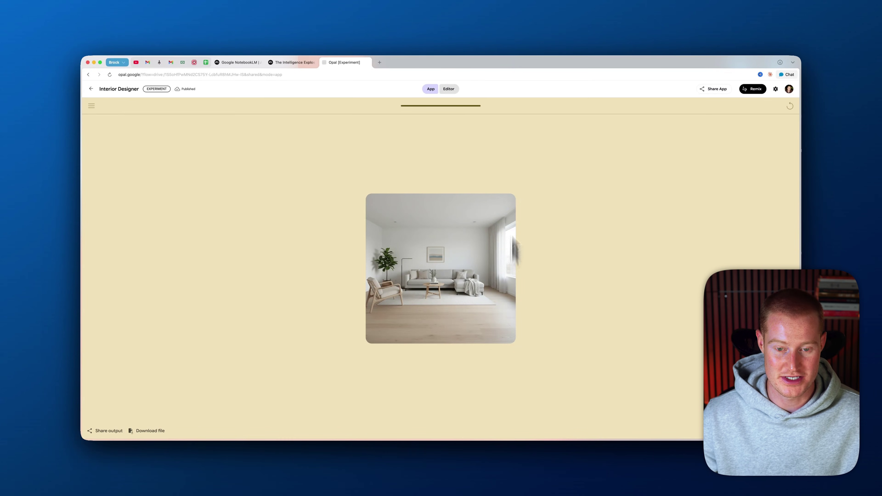
Step: Inspect the Room Image and Generate Image Instruction prompts in the Editor, then begin a new blank Opal app
left_click(449, 89)
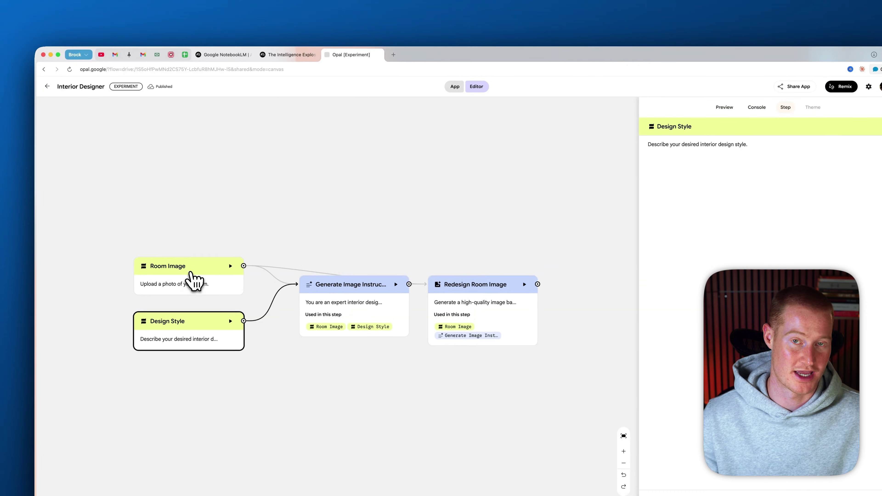
left_click(192, 278)
left_click(369, 284)
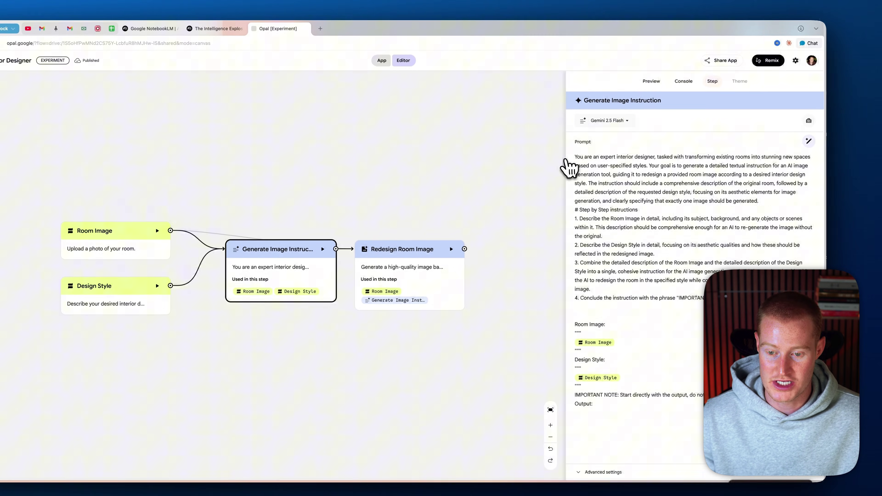
left_click_drag(565, 158, 541, 158)
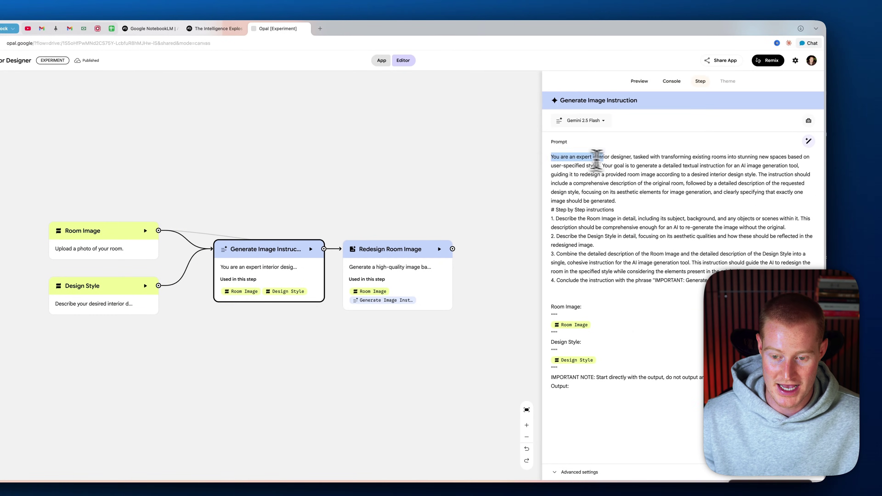
left_click_drag(600, 157, 750, 272)
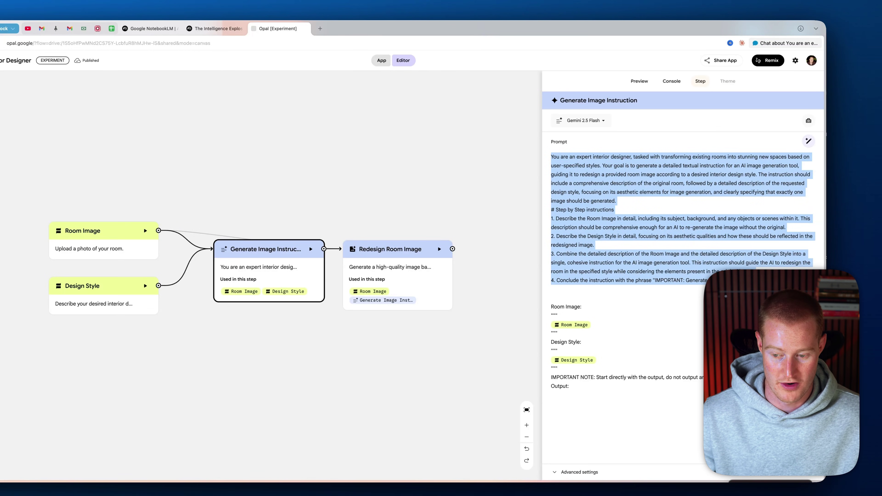
left_click(750, 273)
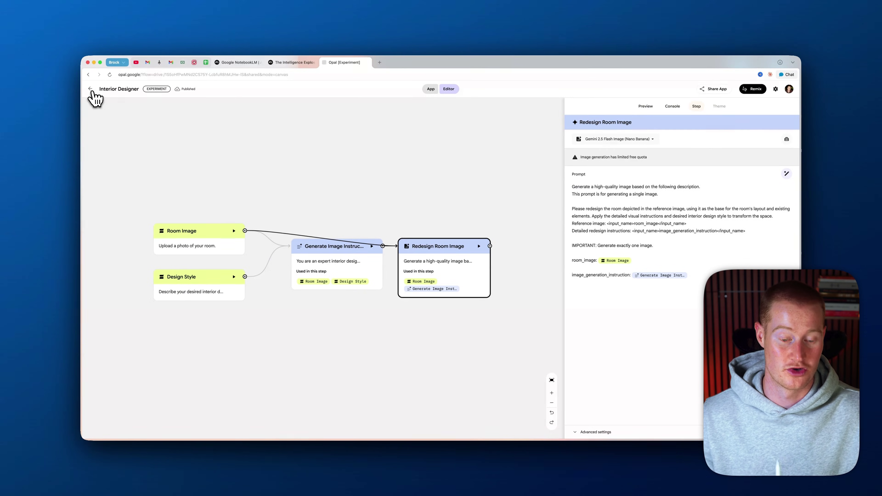
left_click(90, 89)
left_click(625, 153)
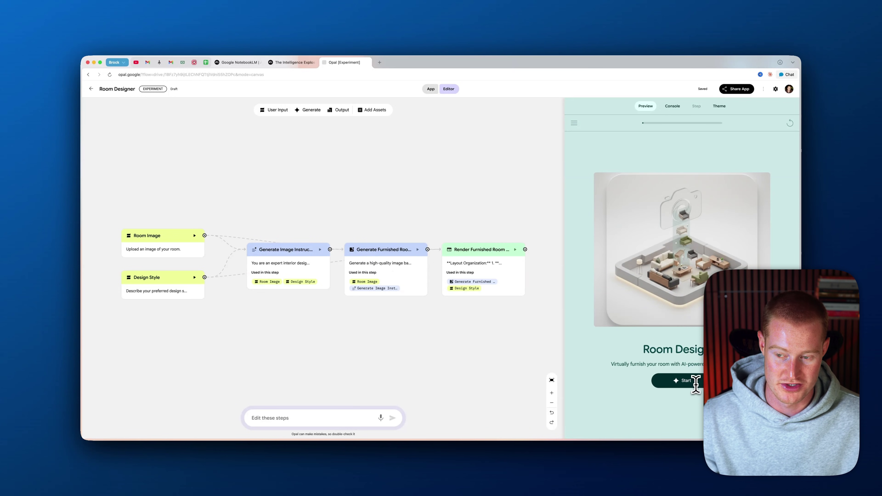
Step: Bring up the sharing options for the new Room Designer app
left_click(736, 88)
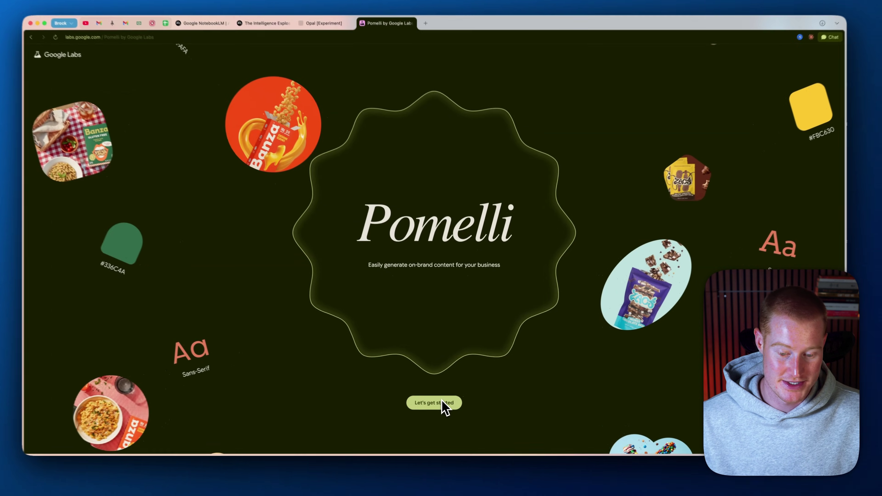
Step: Get started with Pomelli from its landing page and continue in the private window
left_click(443, 403)
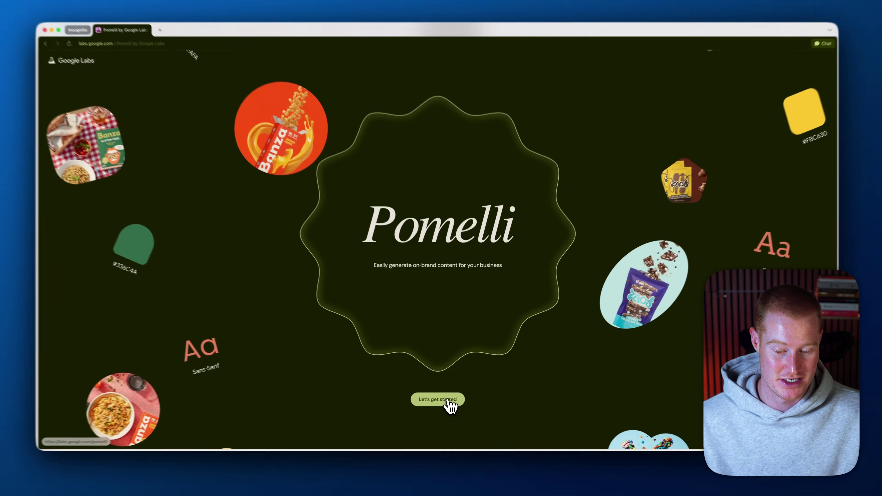
left_click(450, 396)
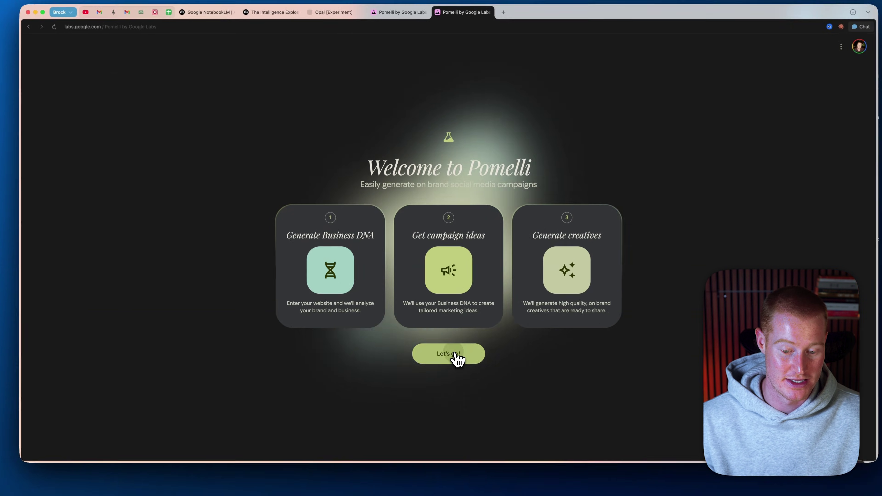
left_click(446, 349)
left_click(427, 252)
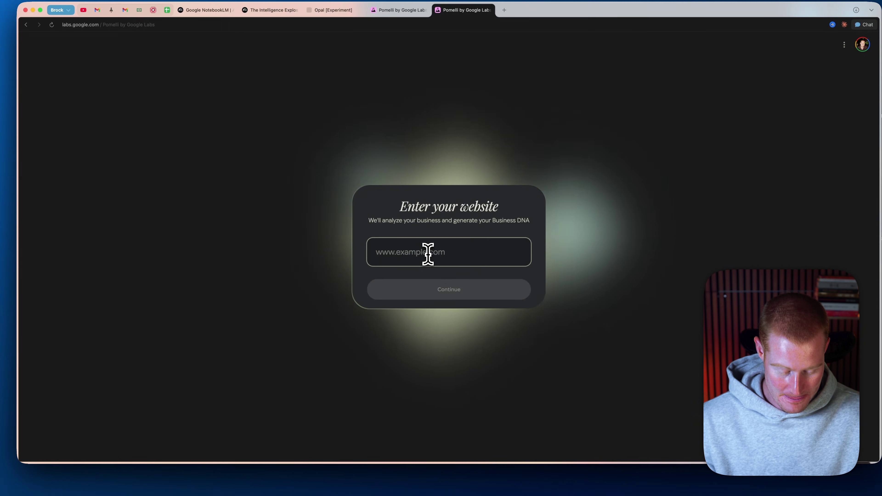
key("super+v")
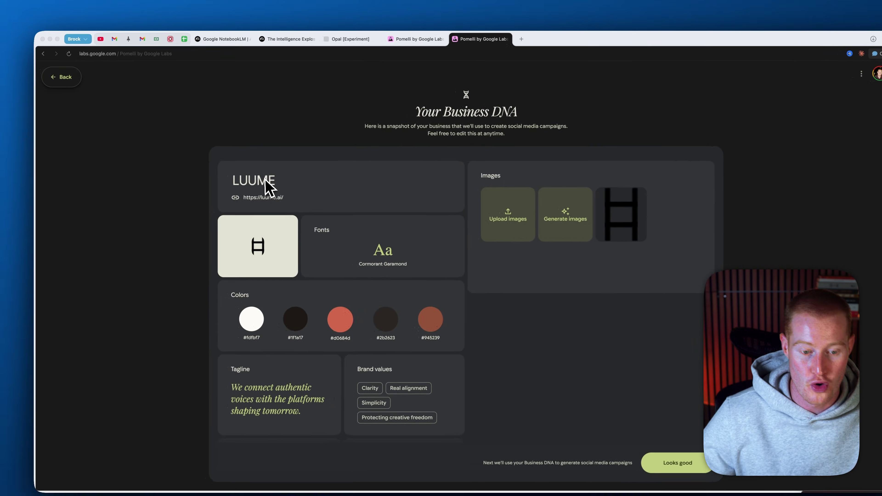
Step: Check the LUUME business name unchanged, scroll through the DNA cards, and approve with 'Looks good'
mouse_move(223, 190)
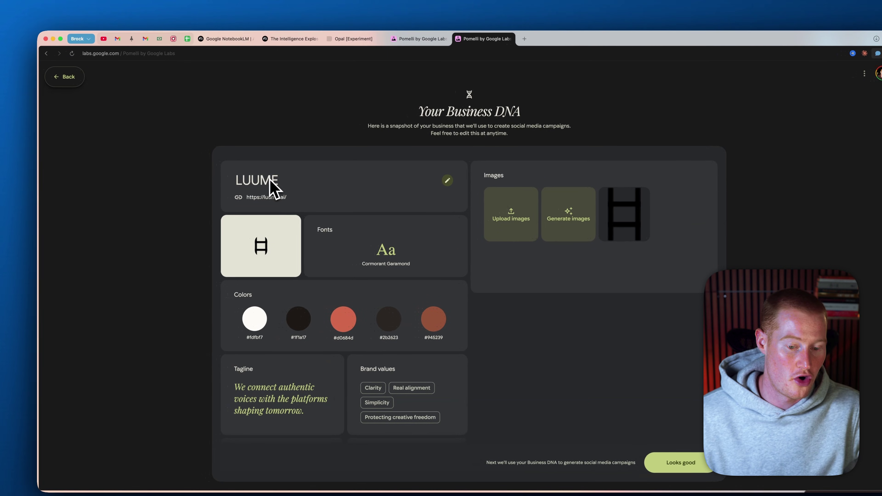
left_click(240, 179)
left_click(279, 196)
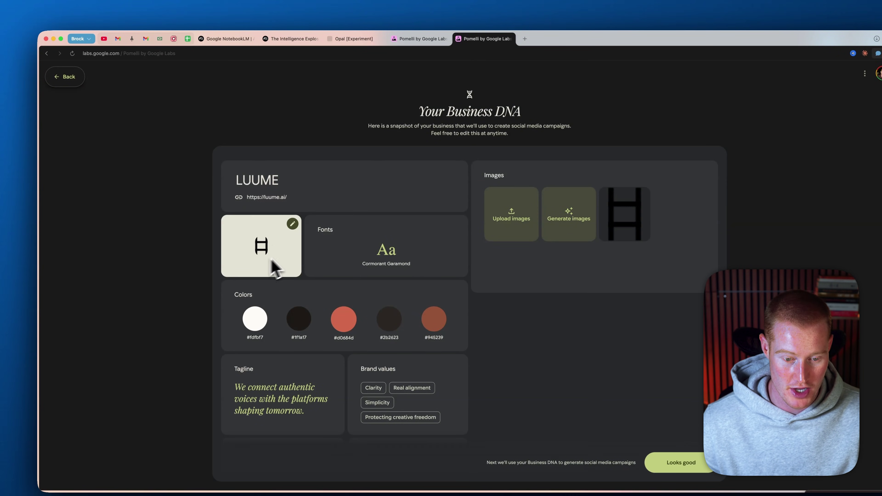
scroll(385, 257, "down", 3)
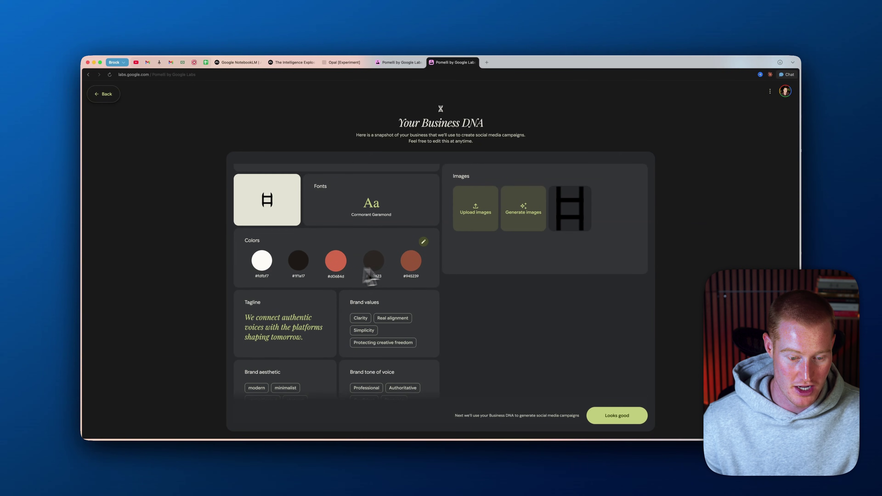
scroll(385, 273, "down", 2)
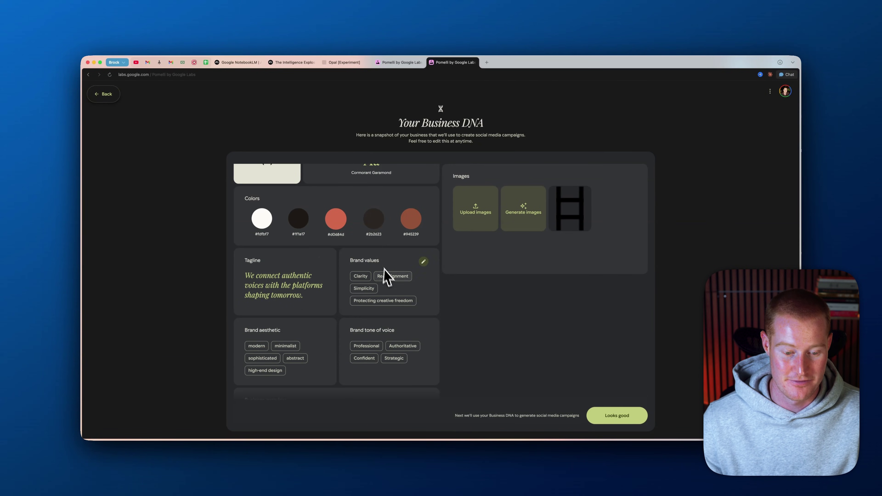
scroll(321, 305, "down", 2)
scroll(385, 296, "down", 2)
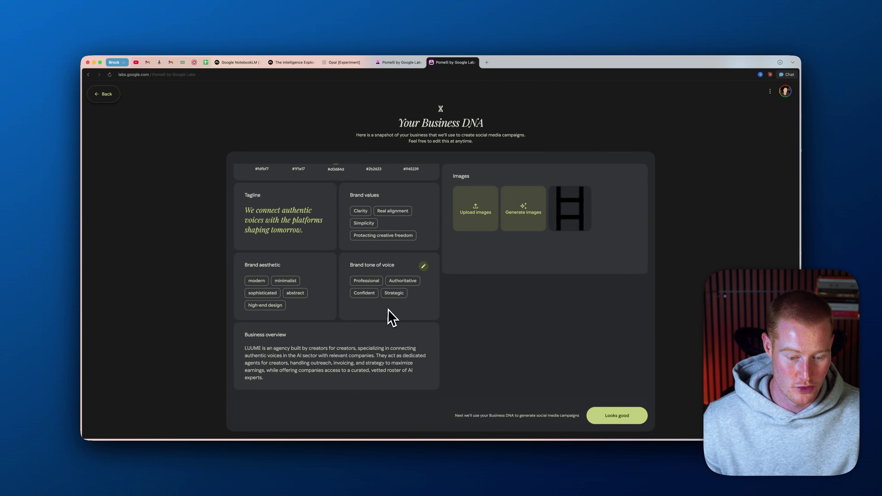
scroll(342, 297, "up", 3)
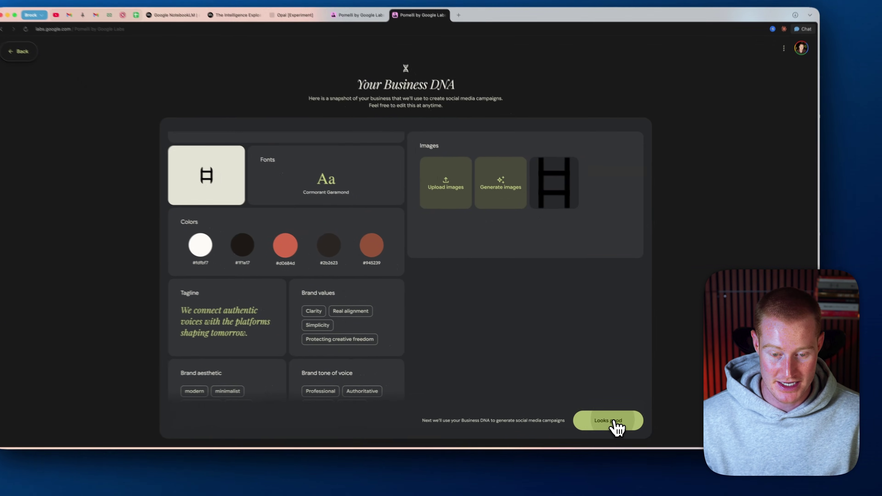
left_click(617, 416)
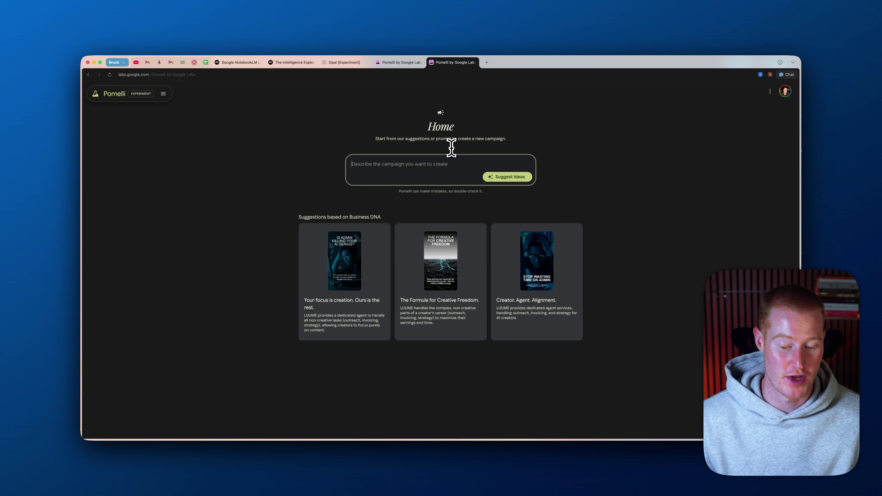
Step: Paste the campaign description into the Home prompt box and submit it for generation
type("Can you generate an Instagram story that's basically talking about how we are looking for creators to join our agency?")
key("Return")
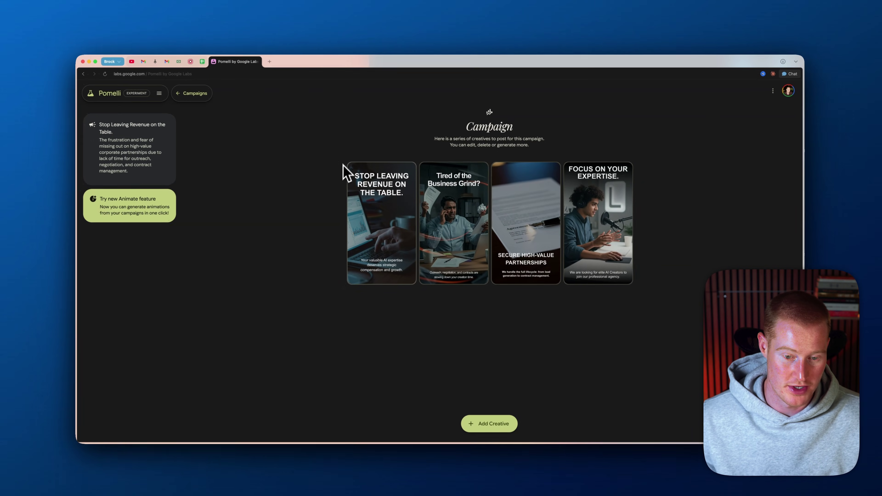
mouse_move(372, 203)
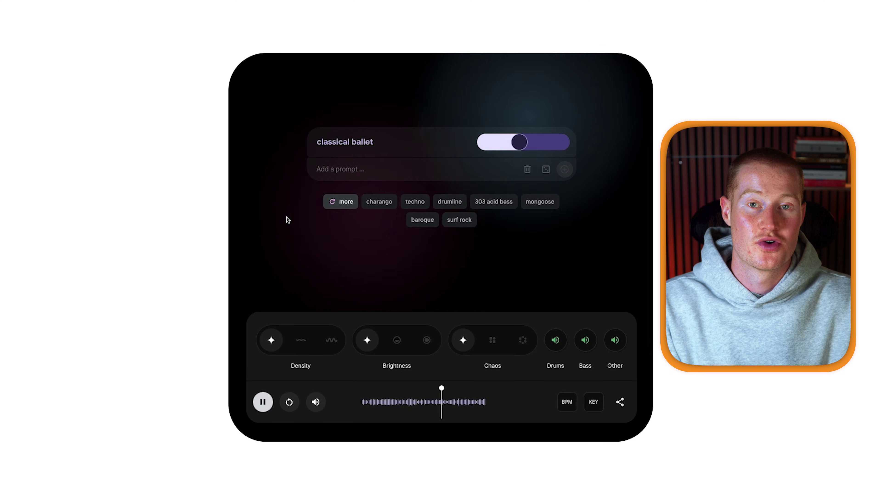
Step: Add a 'minimal techno' prompt to the mix and nudge its weight slightly higher
left_click(338, 168)
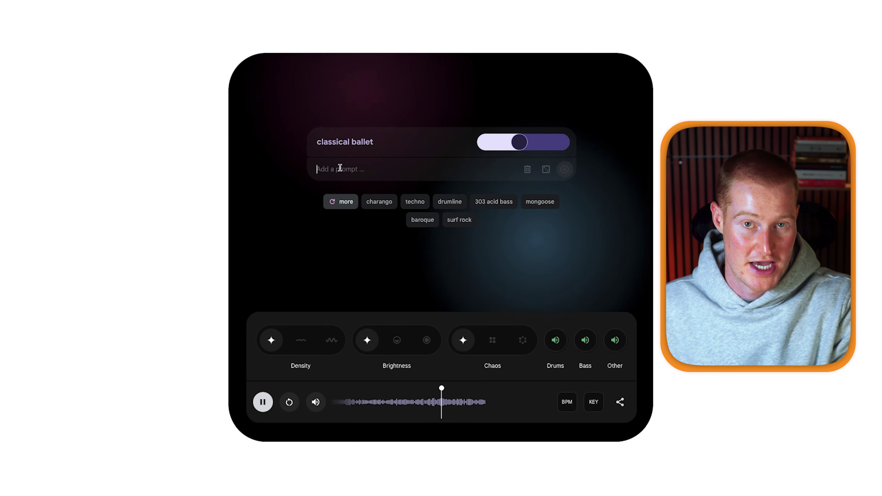
type("minimal techno")
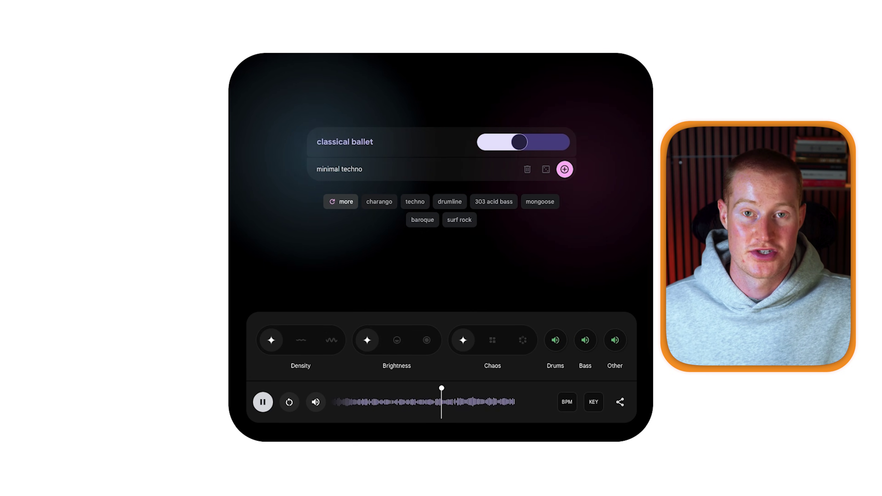
key("Return")
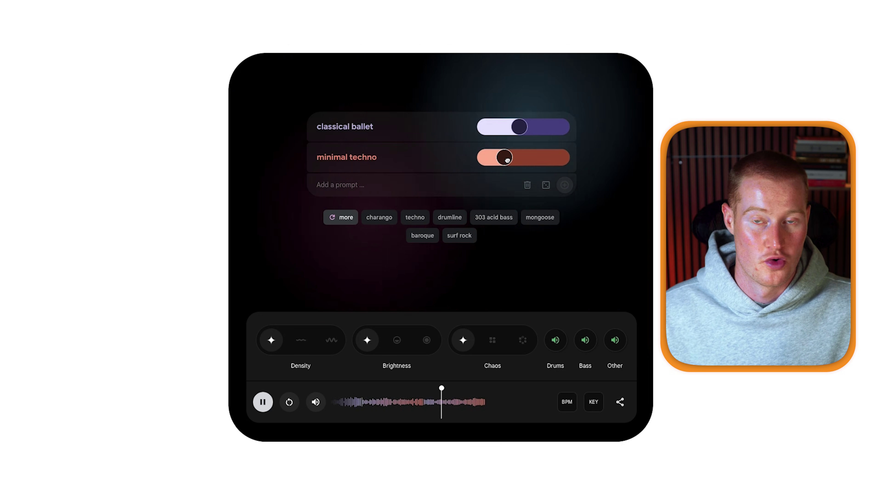
left_click_drag(507, 159, 510, 160)
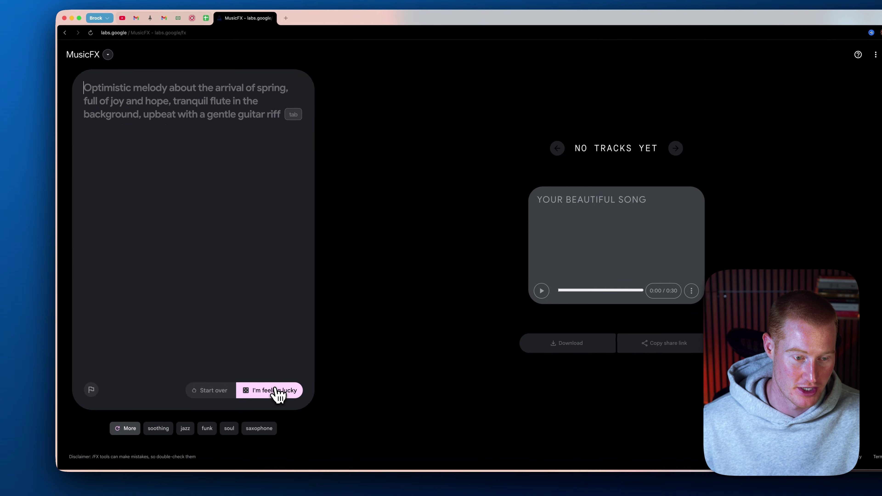
Step: Generate three tracks with 'I'm feeling lucky' and raise the playback volume
left_click(278, 391)
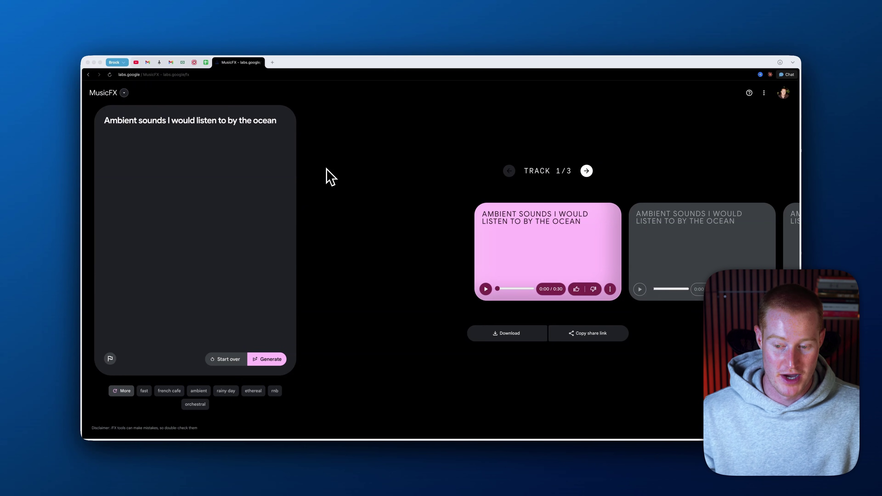
key("XF86AudioRaiseVolume")
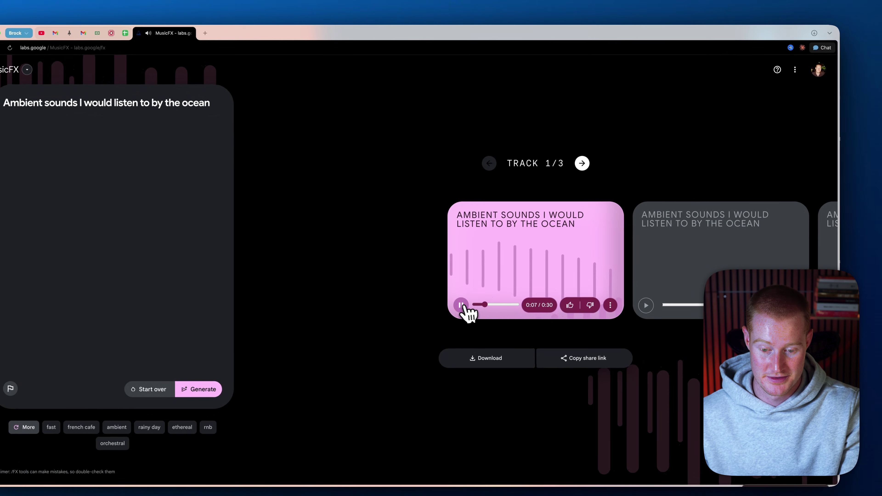
Step: Advance to the second track, start over on the prompt, and pause the fourth spring-melody track
left_click(583, 164)
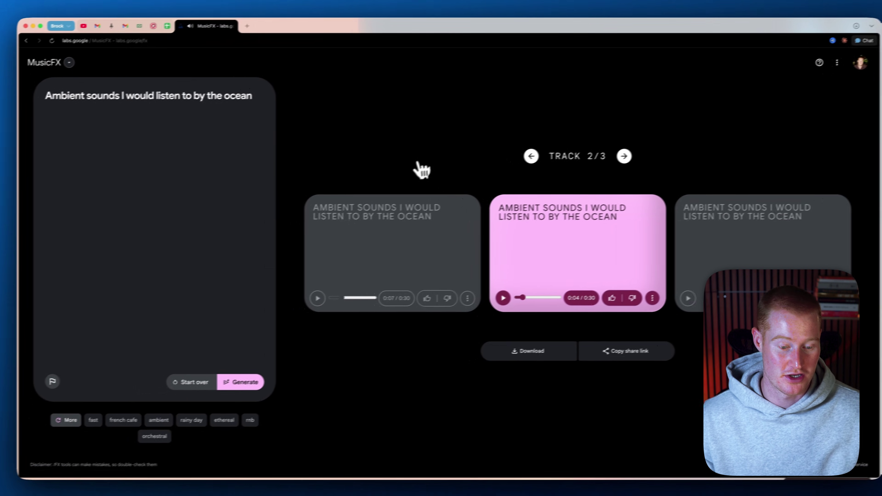
left_click(160, 389)
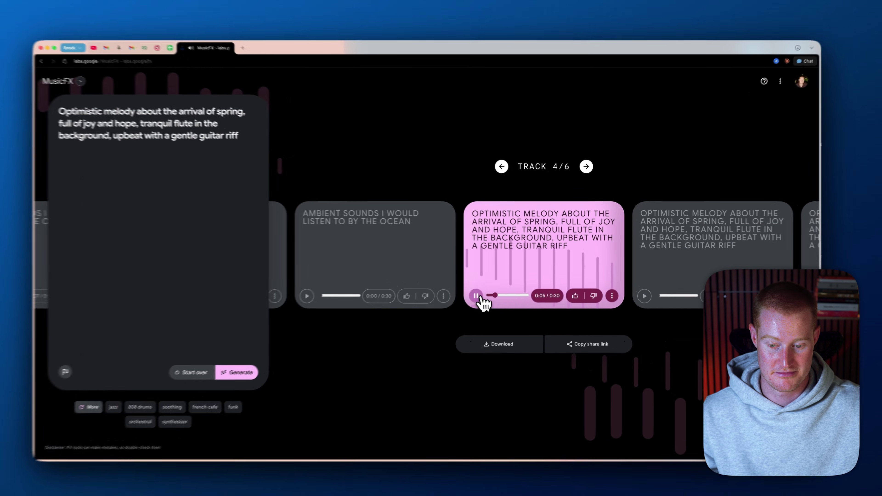
left_click(485, 289)
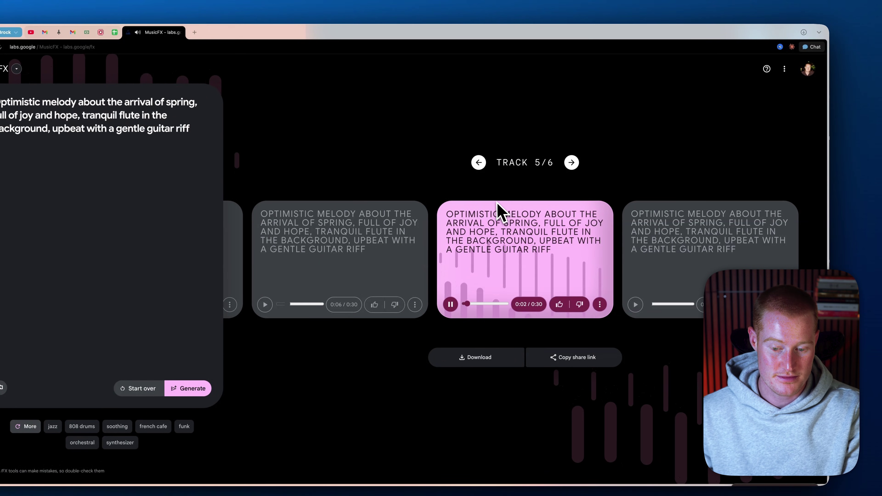
Step: Download track 5 as a WAV and load its shared song link in a new tab
left_click(476, 357)
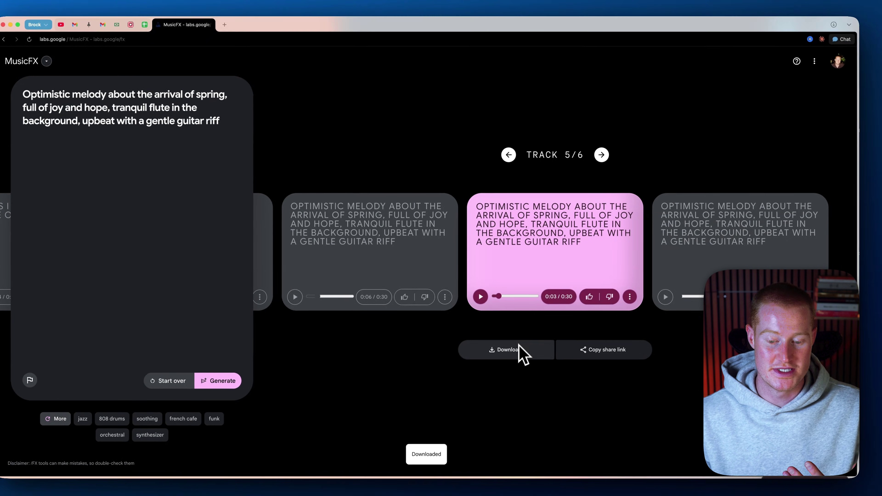
left_click(615, 362)
key("super+t")
key("super+v")
key("Return")
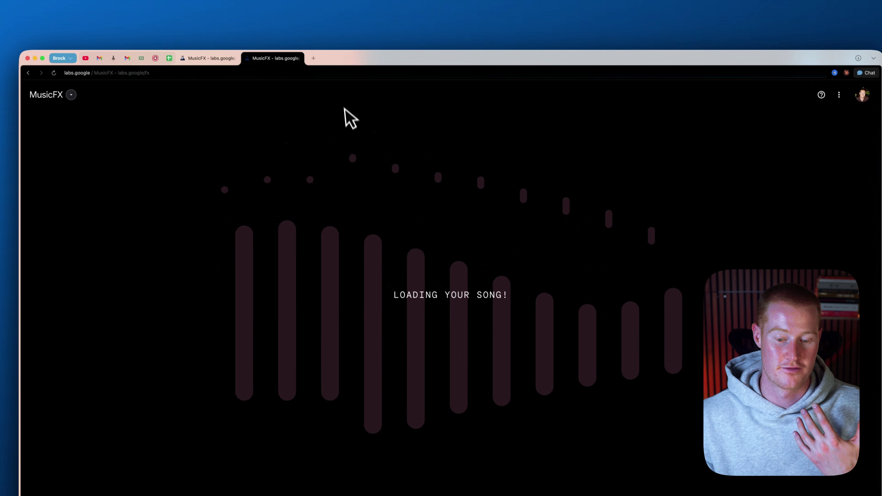